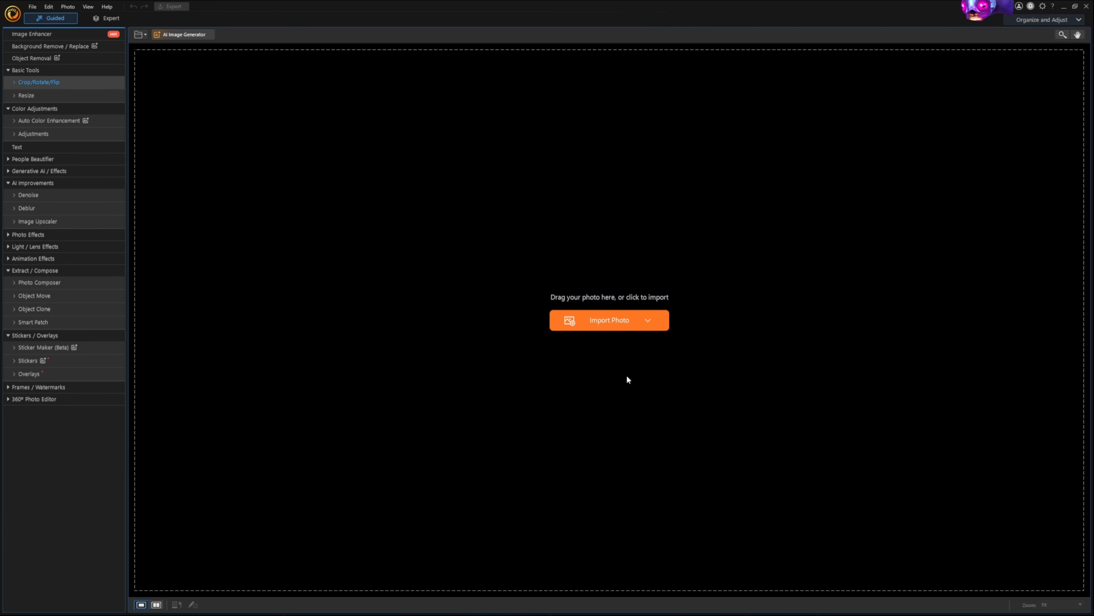
Import the card image minionmancer-1.png for editing.
left_click(621, 321)
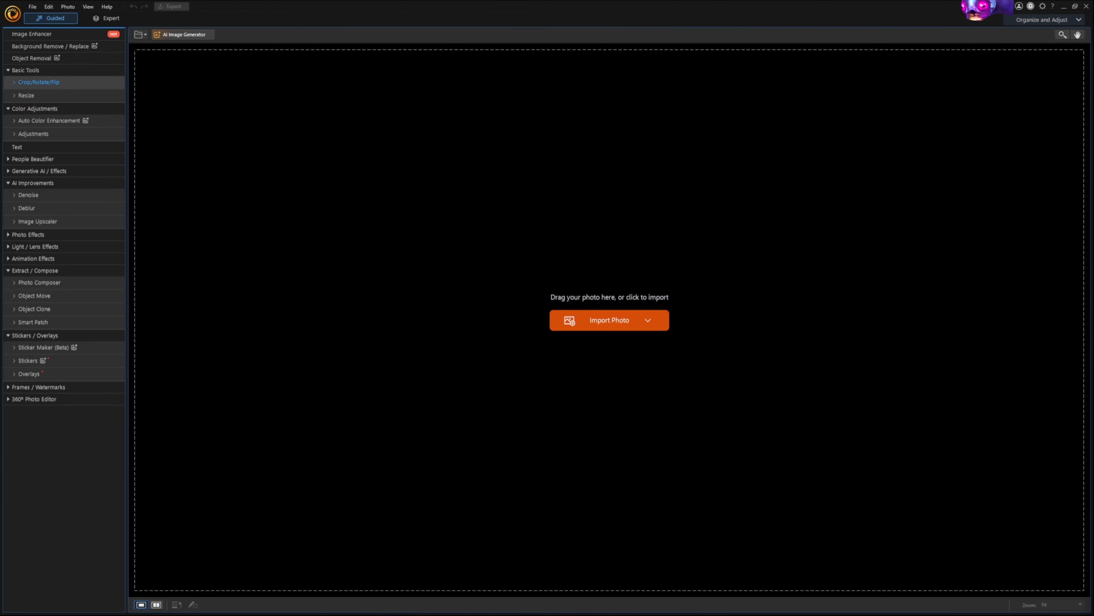
left_click_drag(1090, 313, 620, 279)
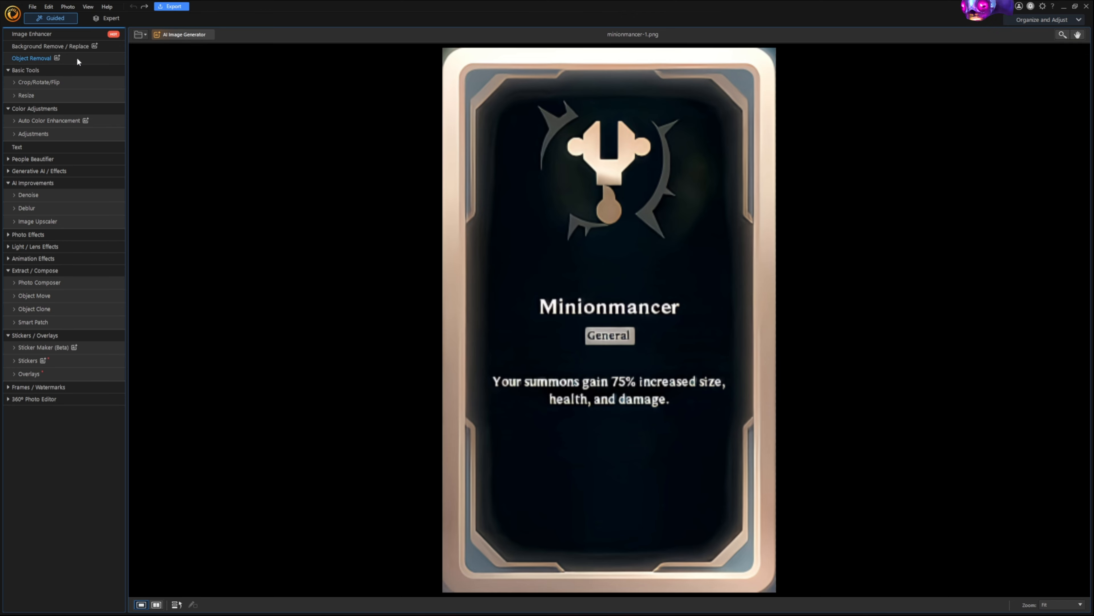
Use Object Removal with brush size 100 to erase the emblem, title, General label and description text from the card.
left_click(34, 58)
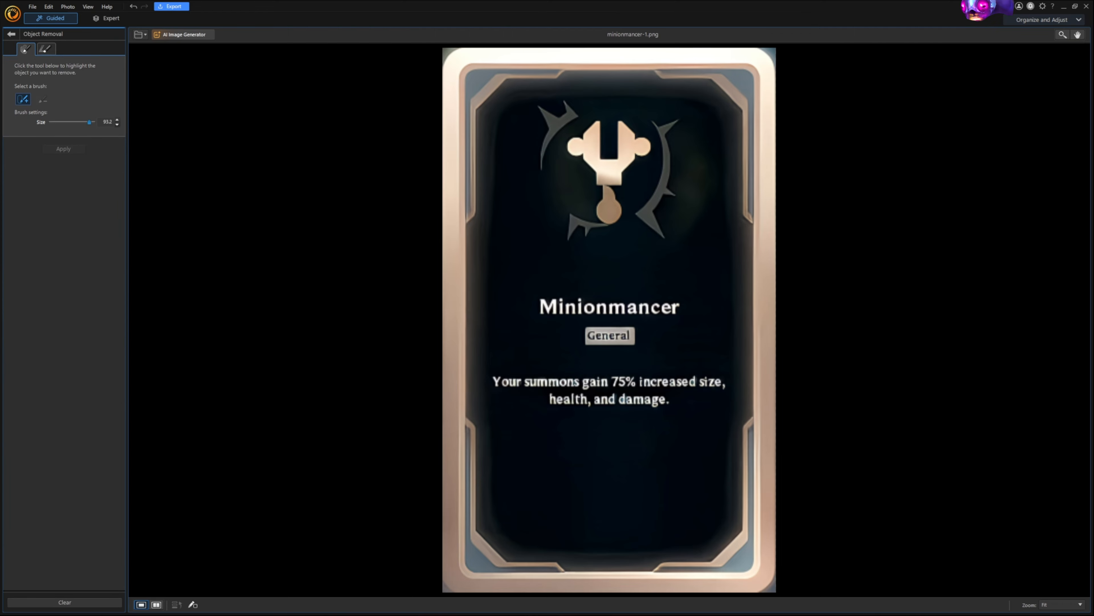
left_click_drag(89, 122, 93, 122)
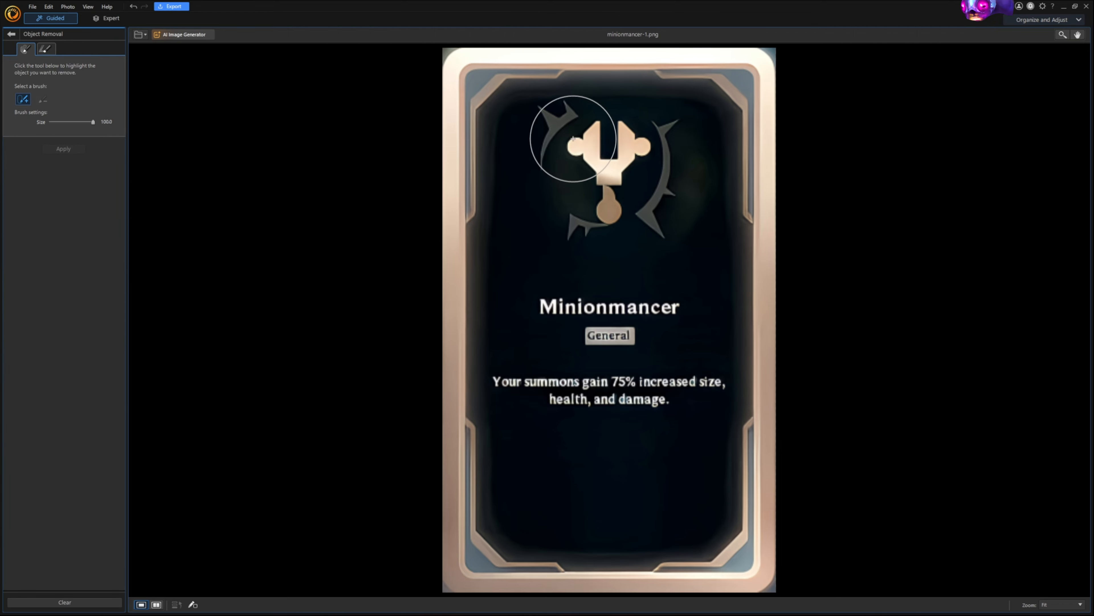
mouse_move(574, 138)
left_mouse_down()
mouse_move(552, 144)
mouse_move(554, 187)
mouse_move(583, 222)
mouse_move(642, 230)
mouse_move(667, 185)
mouse_move(652, 141)
mouse_move(621, 139)
mouse_move(613, 218)
left_mouse_up()
mouse_move(562, 320)
left_mouse_down()
mouse_move(672, 336)
mouse_move(691, 398)
mouse_move(628, 403)
mouse_move(524, 384)
left_mouse_up()
left_click(61, 149)
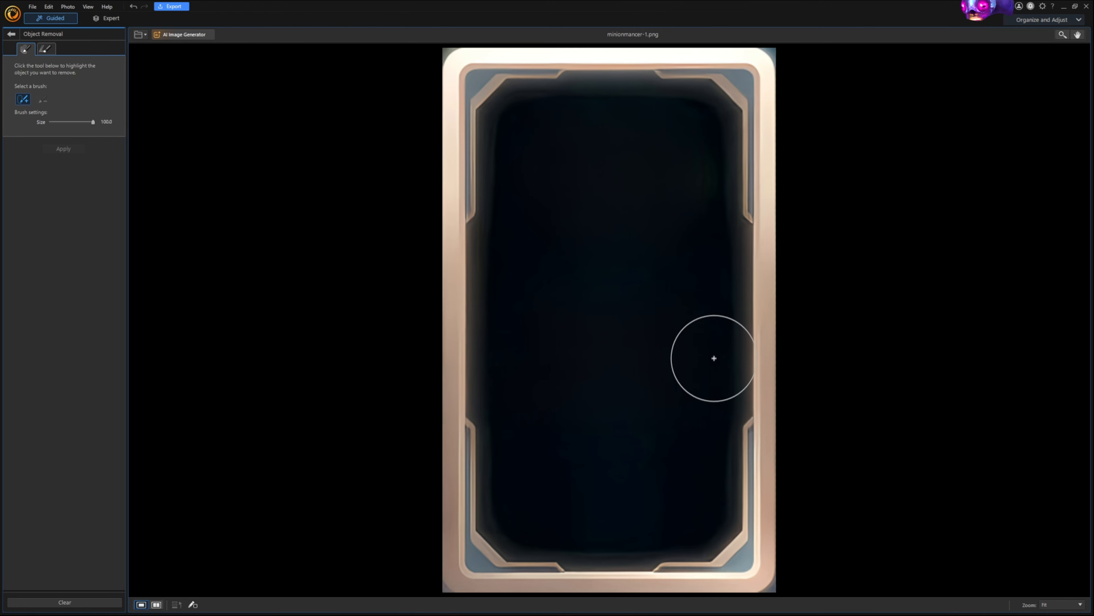
left_click(11, 35)
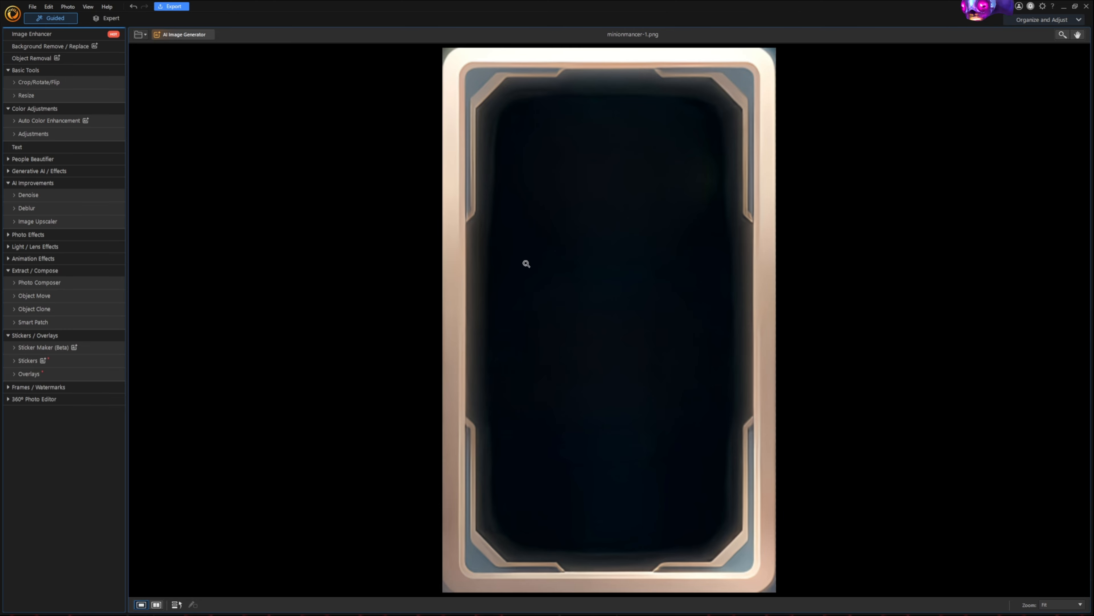
left_click(109, 20)
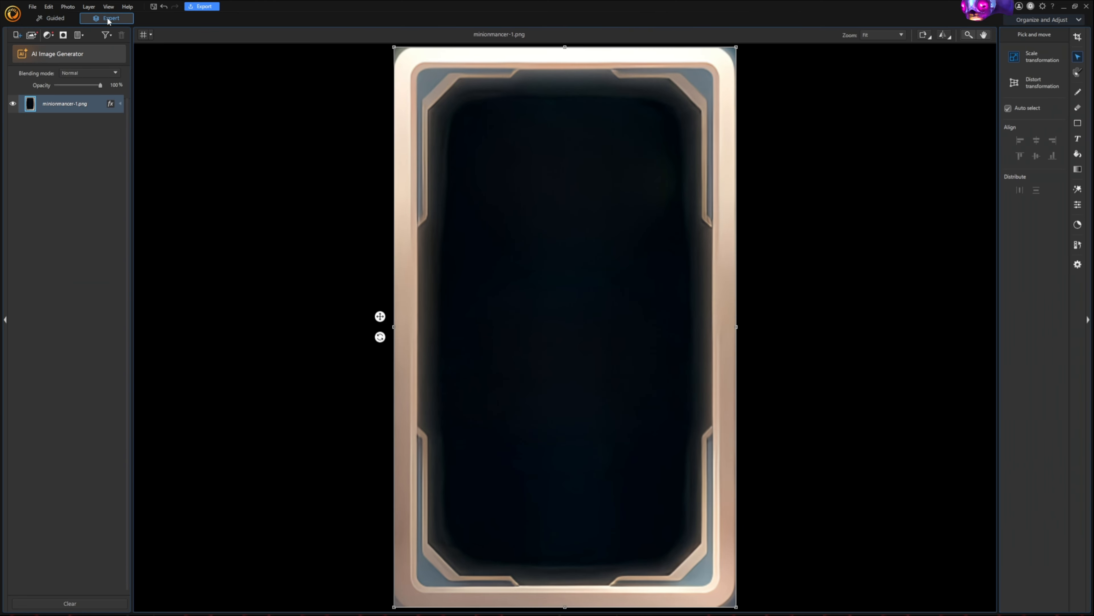
left_click_drag(566, 49, 566, 328)
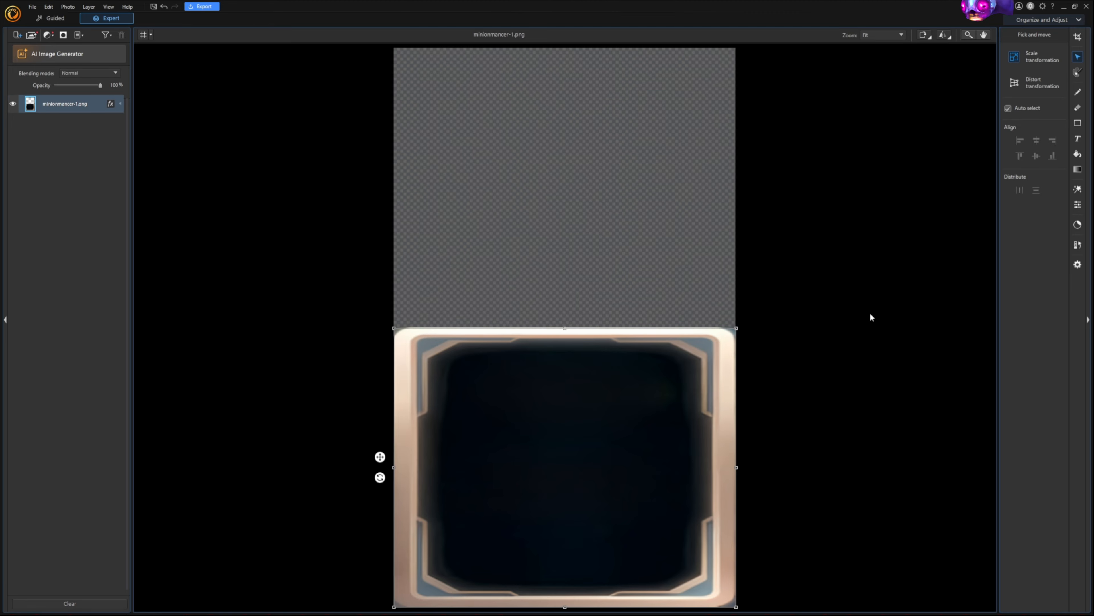
left_click(876, 320)
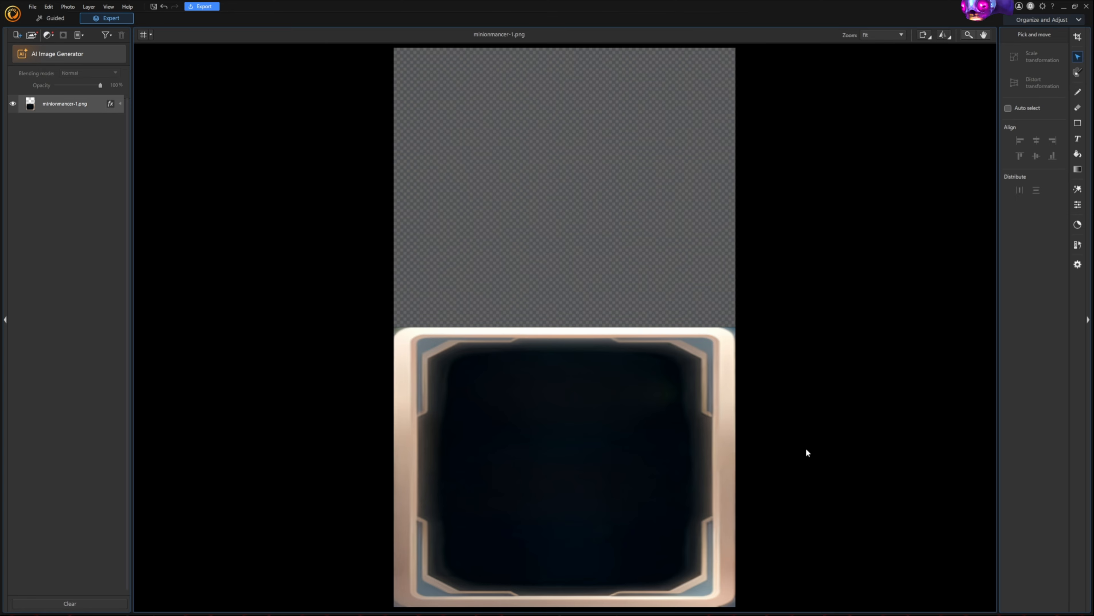
key("ctrl+z")
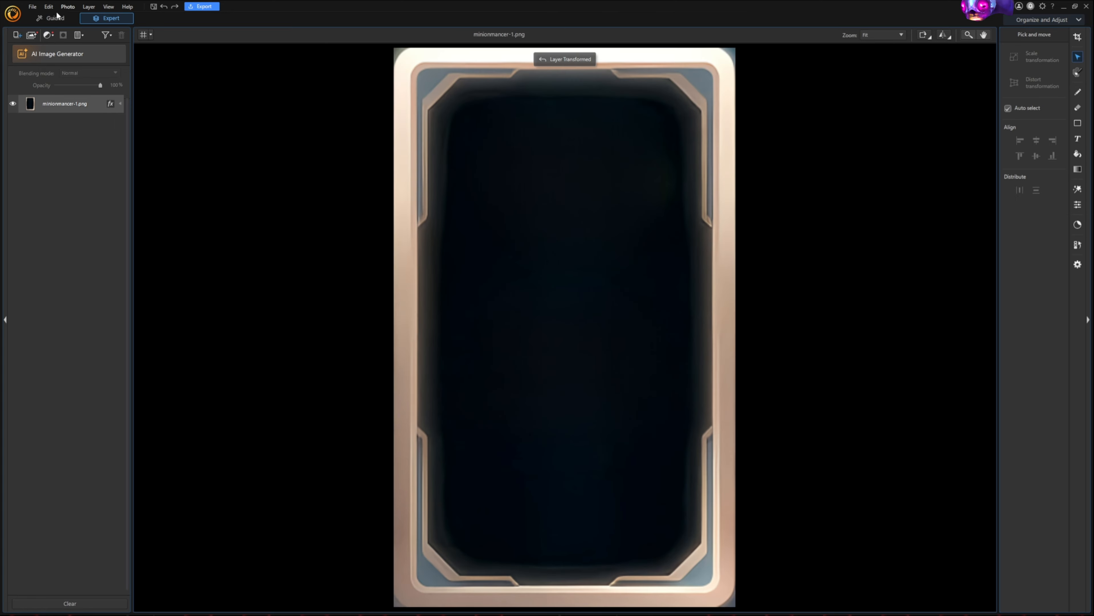
left_click(53, 18)
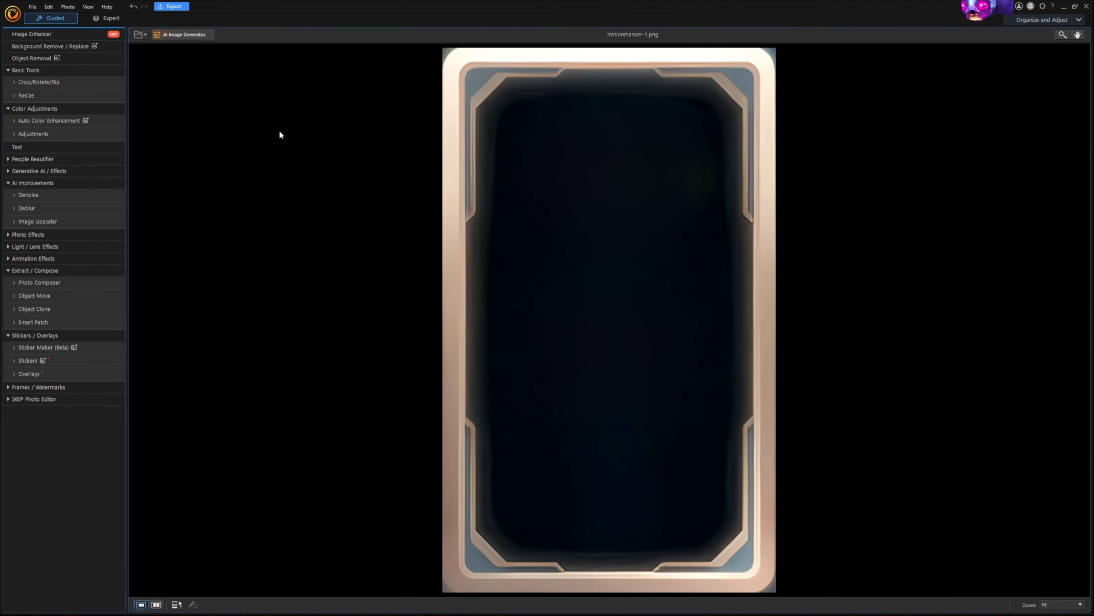
Crop the image to a 322 × 161 px area at the top edge of the card, with the aspect ratio unlocked.
left_click(69, 82)
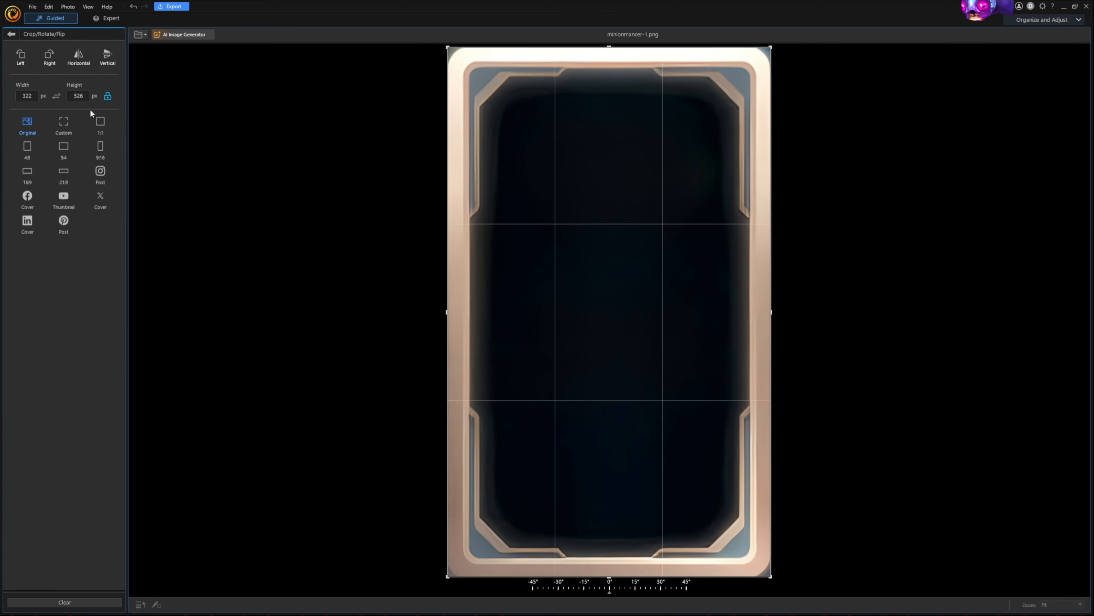
left_click(101, 123)
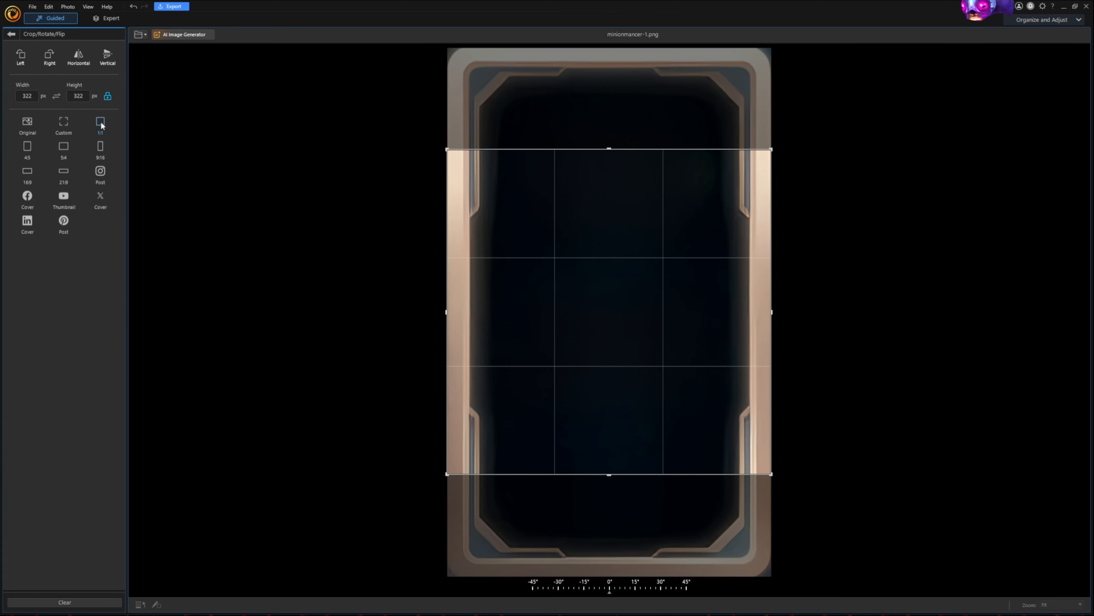
left_click(107, 97)
left_click_drag(85, 95, 67, 99)
type("161")
key("Return")
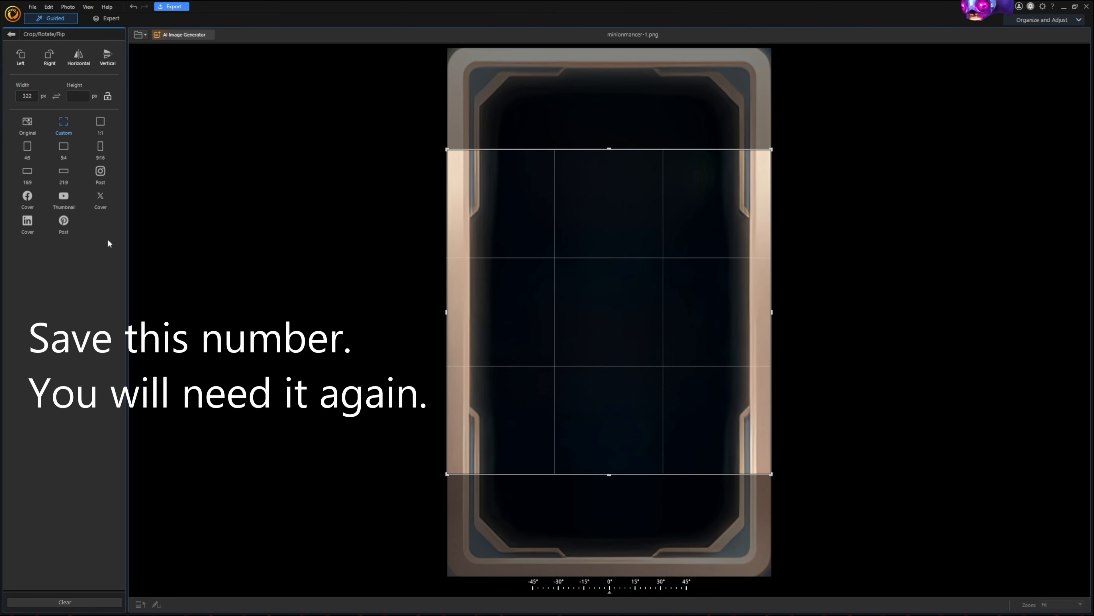
left_click_drag(609, 311, 609, 117)
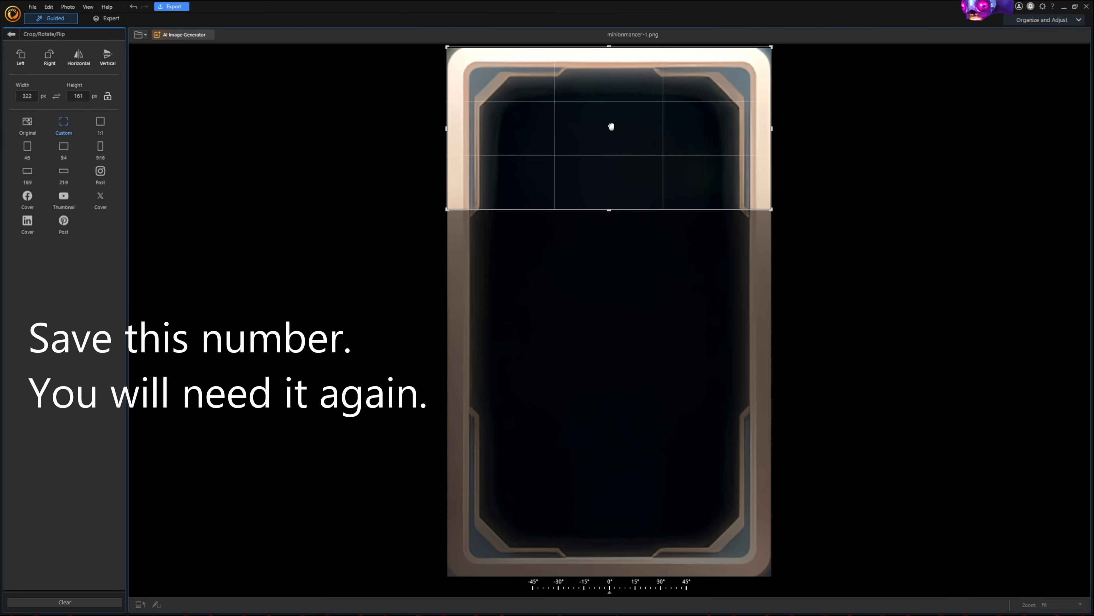
left_click(12, 34)
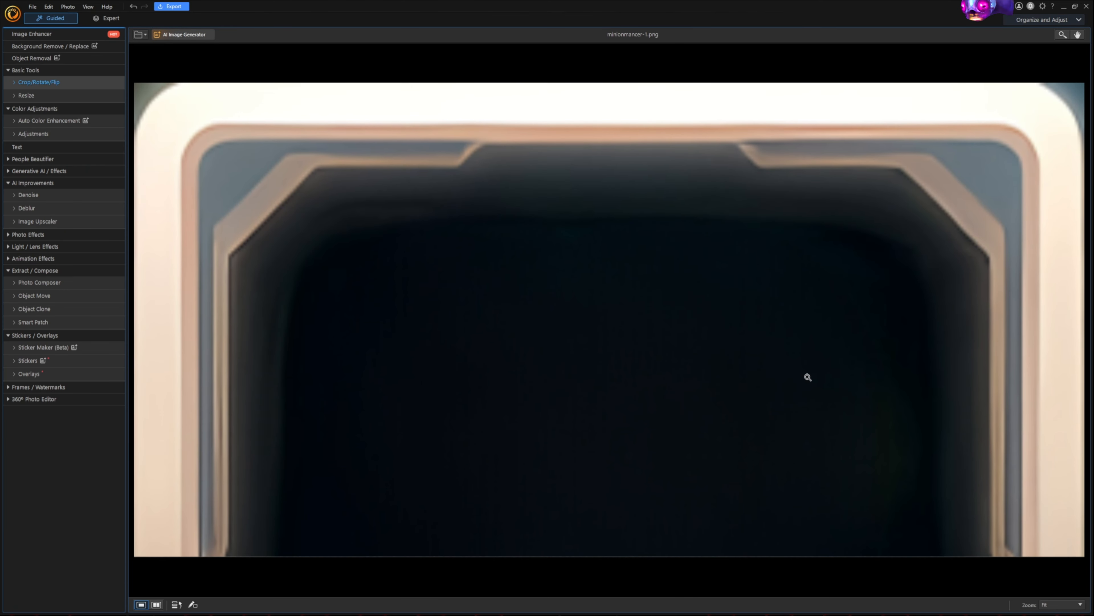
Export the cropped top section as a JPG named top in the Square Assets folder.
left_click(173, 7)
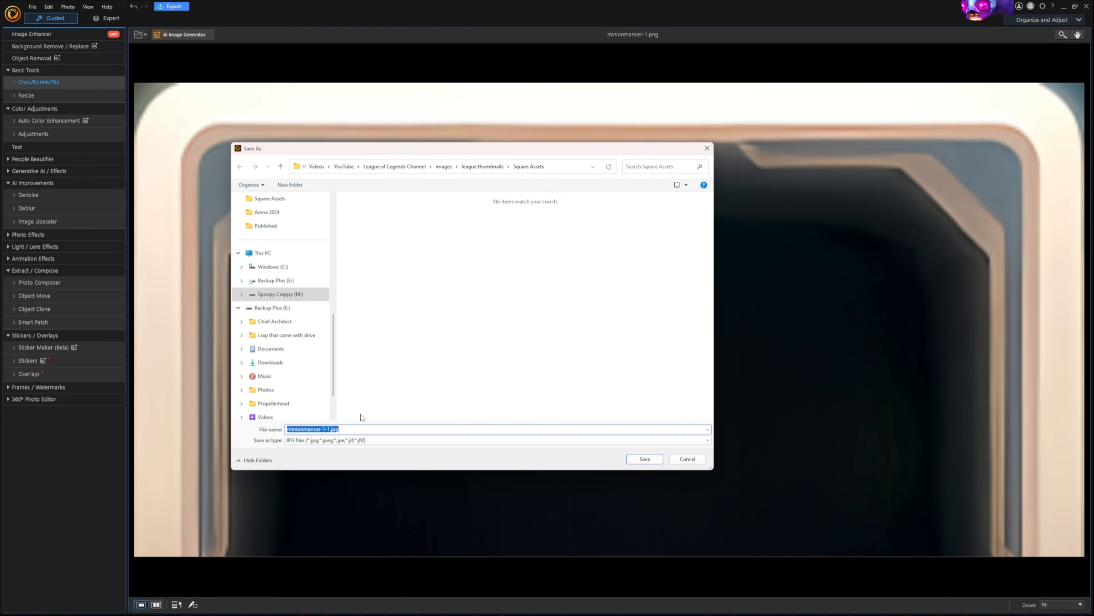
type("top")
left_click(644, 458)
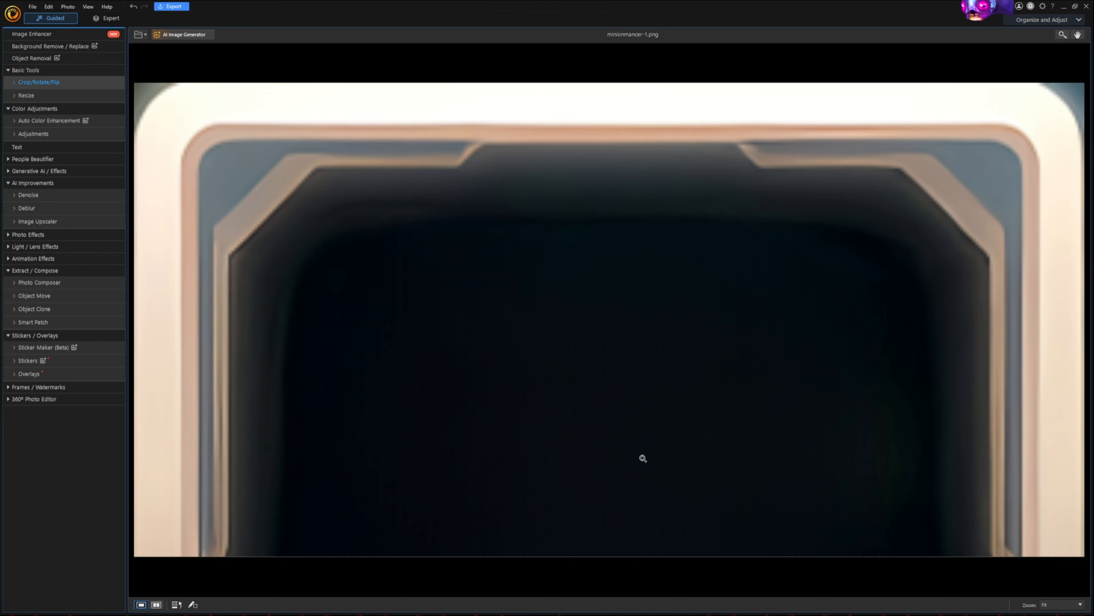
Undo the top crop and crop the full card to a 322 × 161 px area at its bottom edge.
key("ctrl+z")
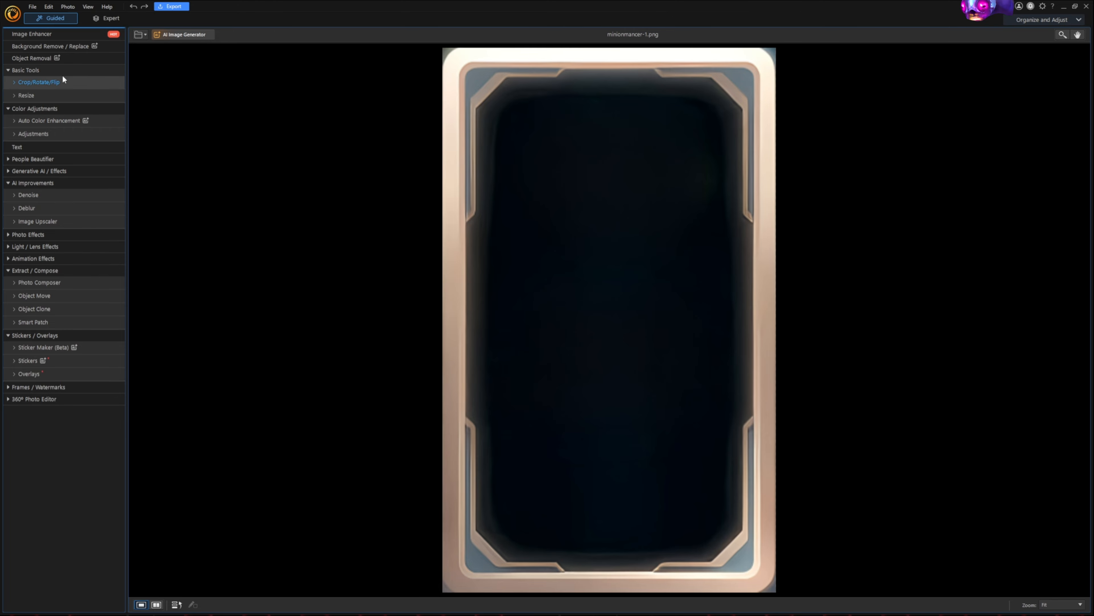
left_click(47, 80)
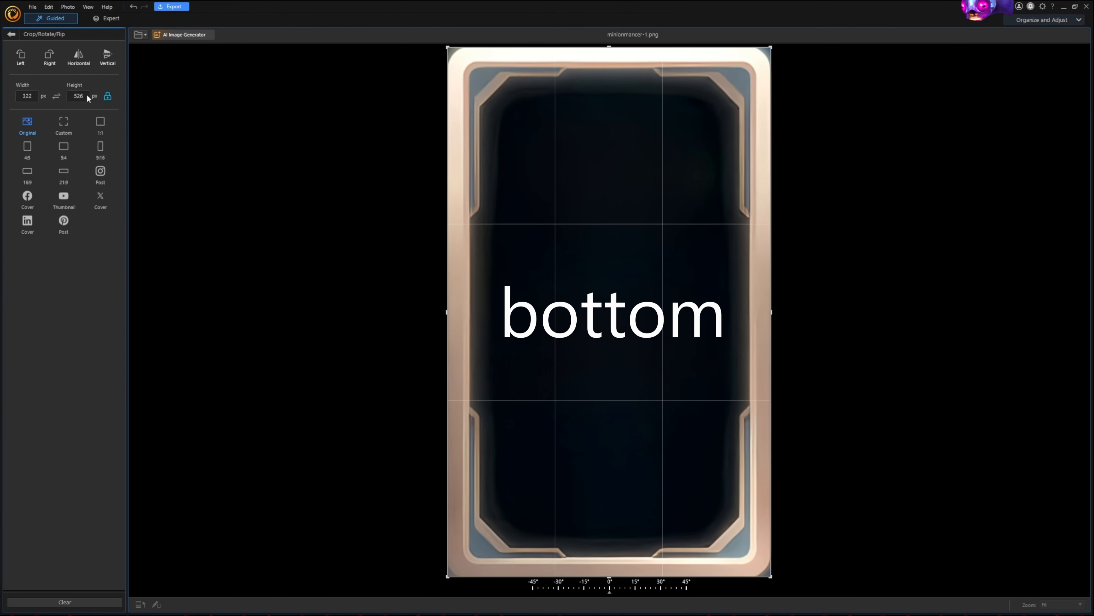
left_click(108, 97)
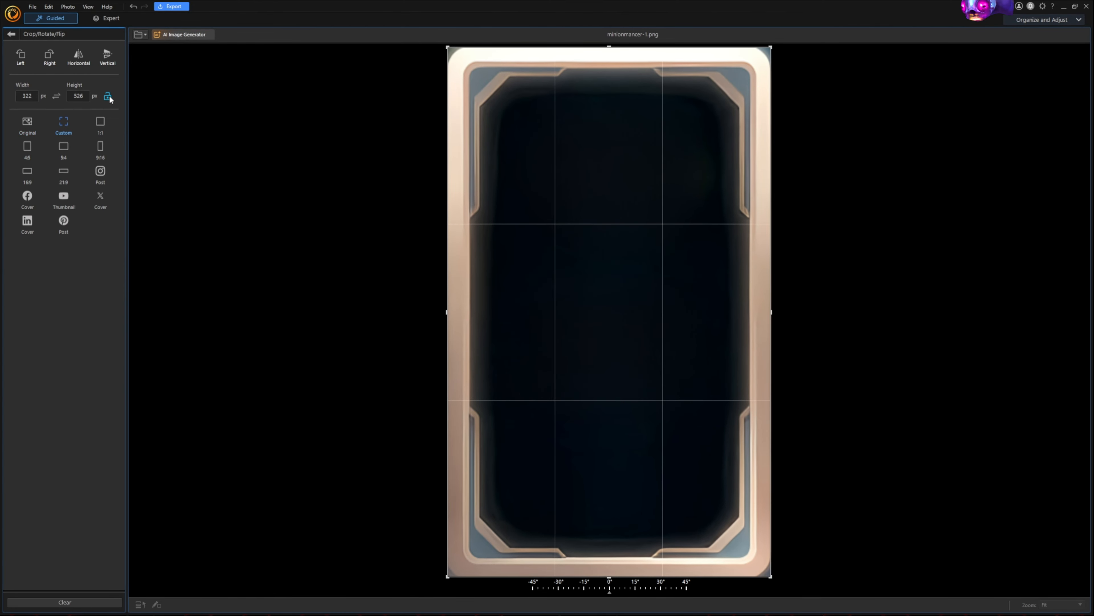
double_click(85, 94)
type("161")
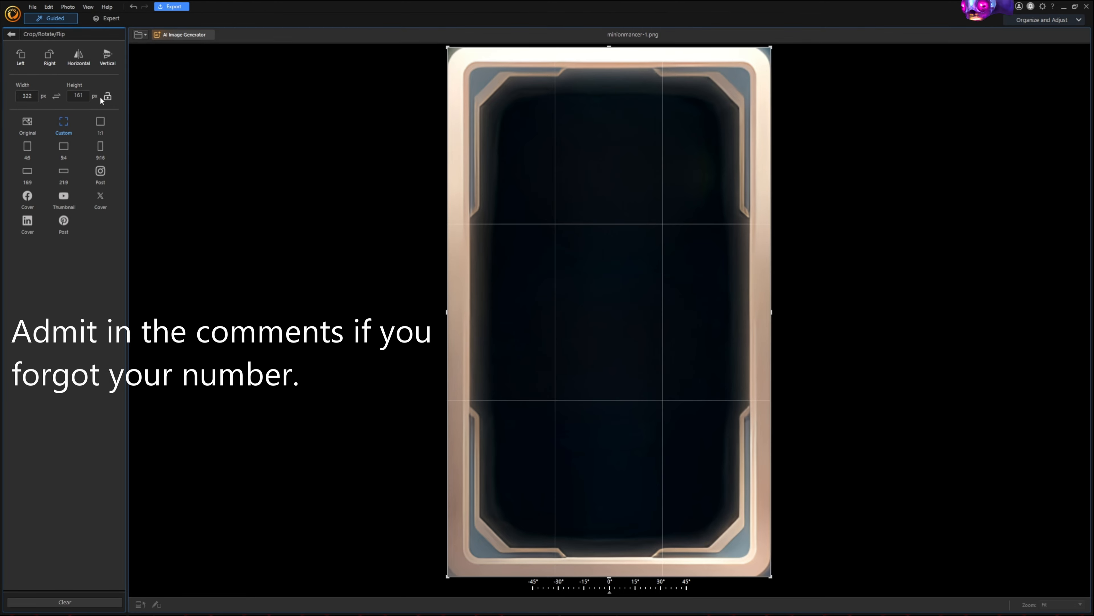
key("Return")
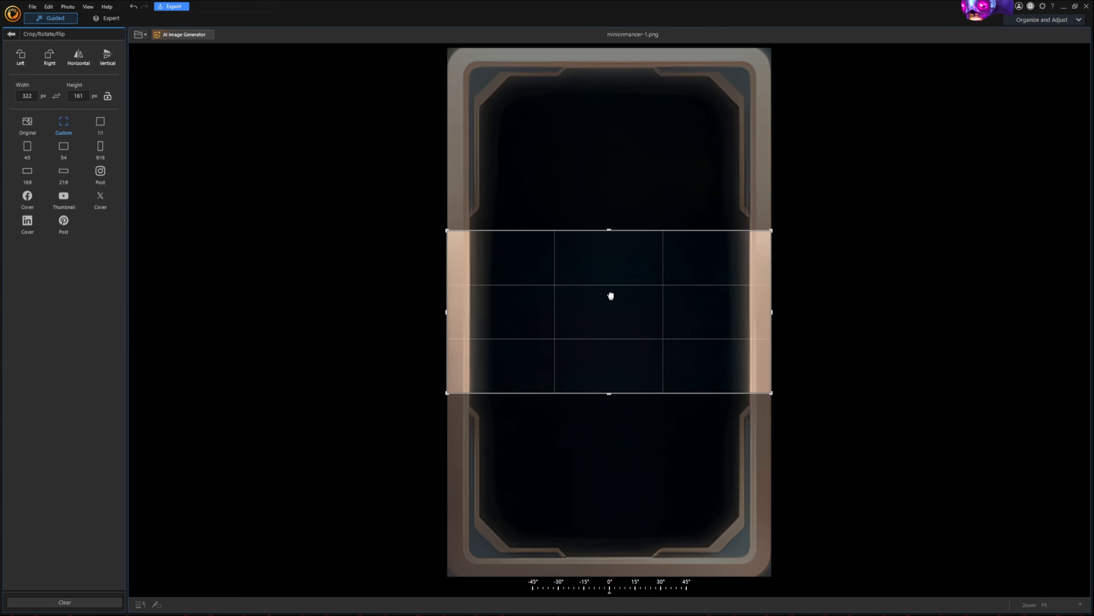
left_click_drag(610, 296, 598, 489)
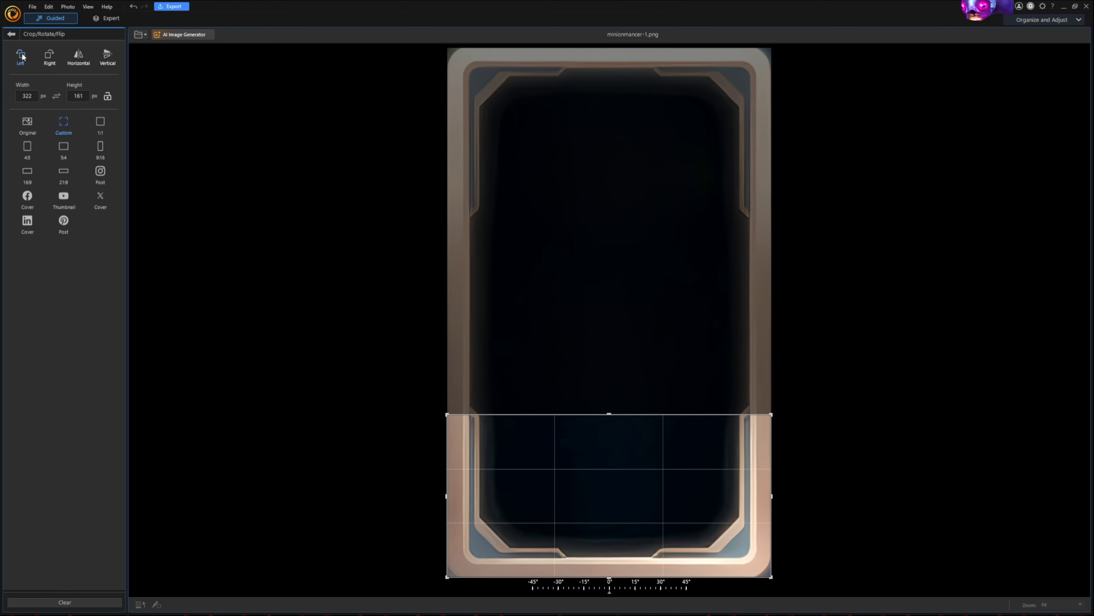
left_click(12, 35)
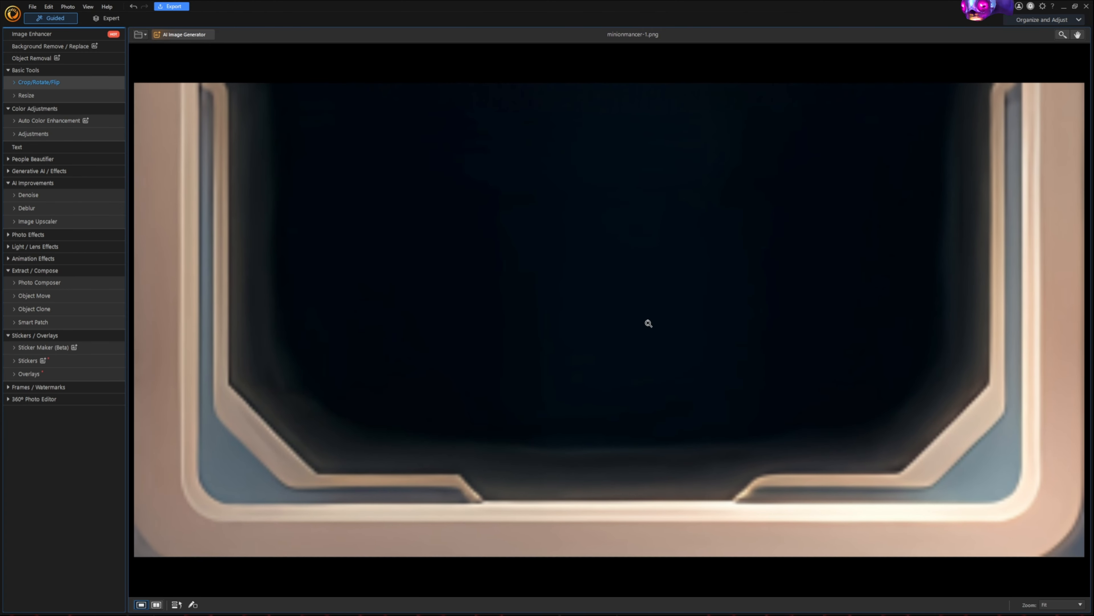
Export the cropped bottom section as a JPG named bot in the Square Assets folder.
left_click(173, 6)
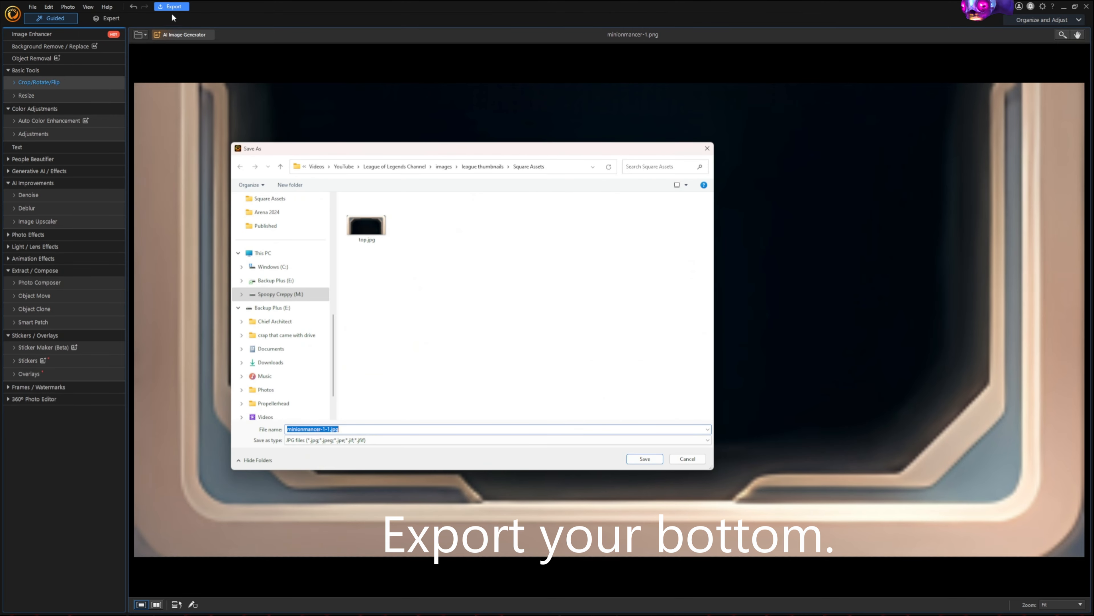
type("bot")
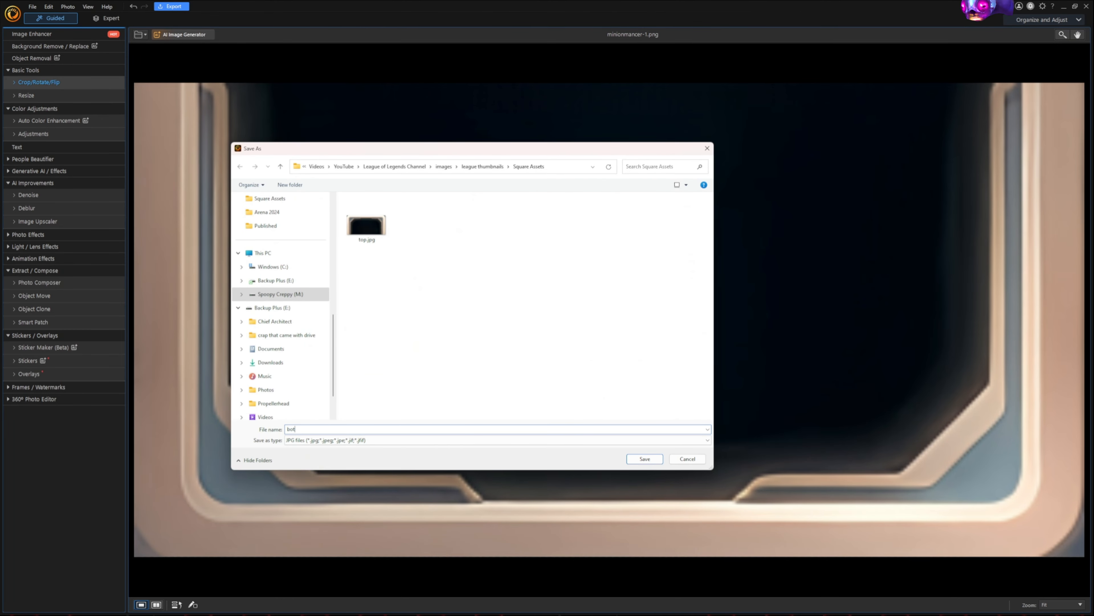
left_click(650, 458)
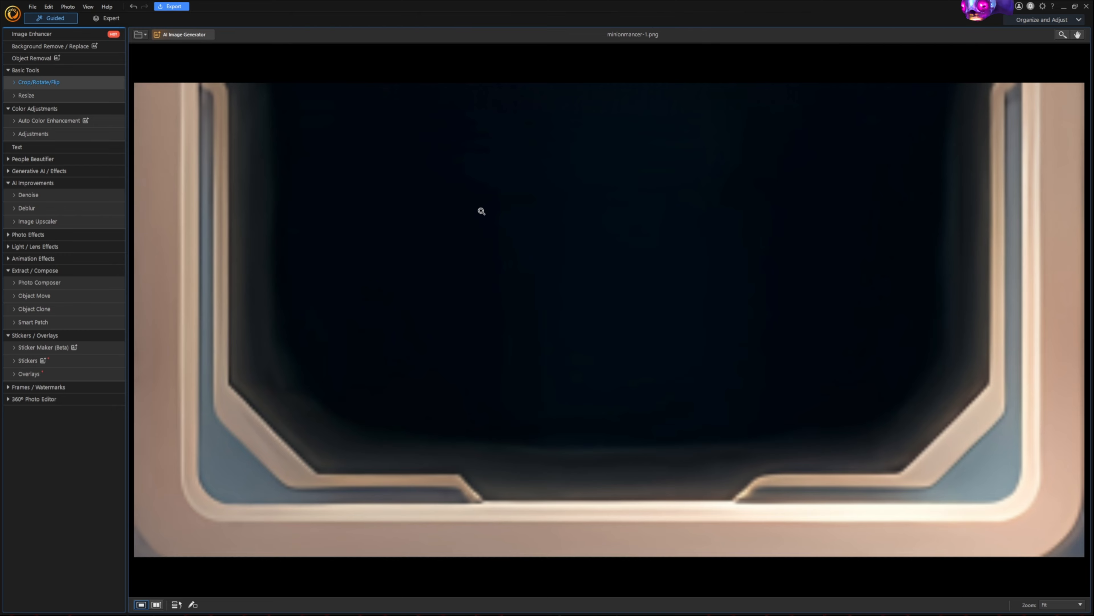
Undo the bottom crop and crop the full card to a centred 1:1 square.
key("ctrl+z")
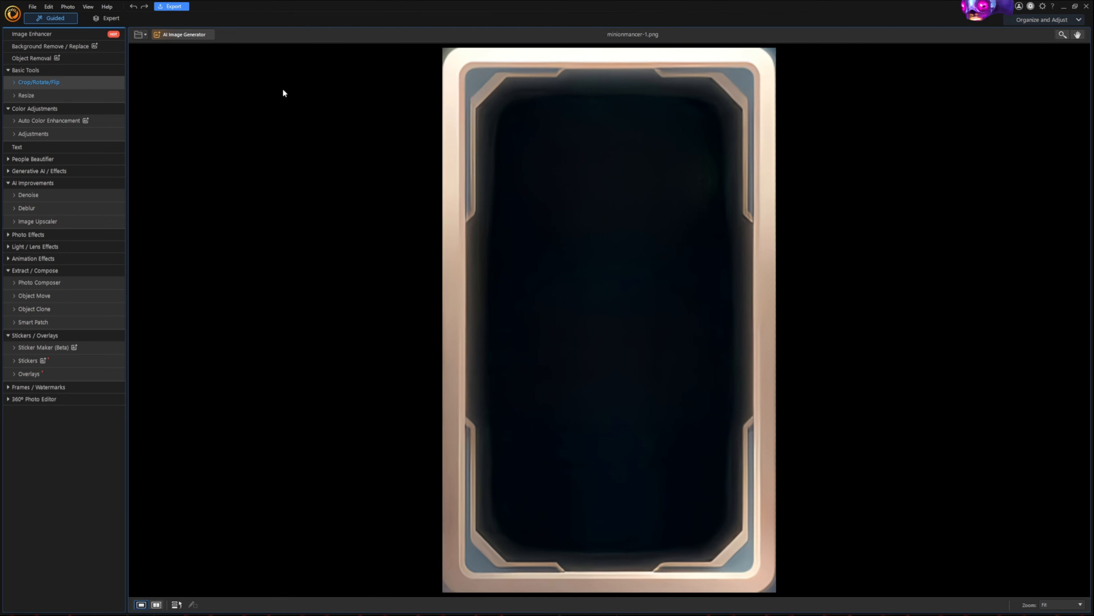
left_click(58, 83)
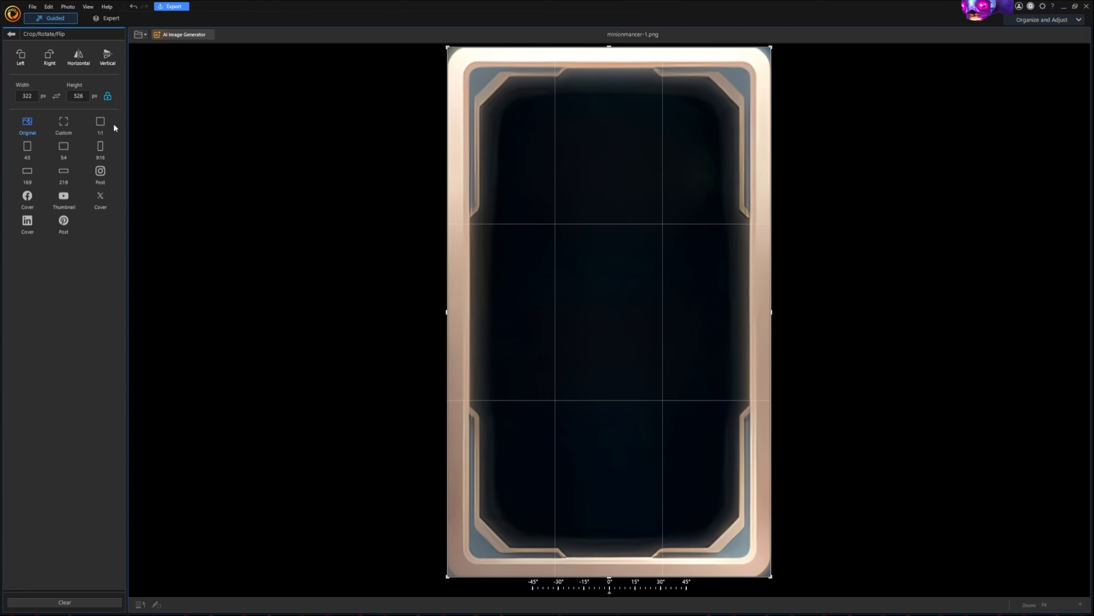
left_click(101, 123)
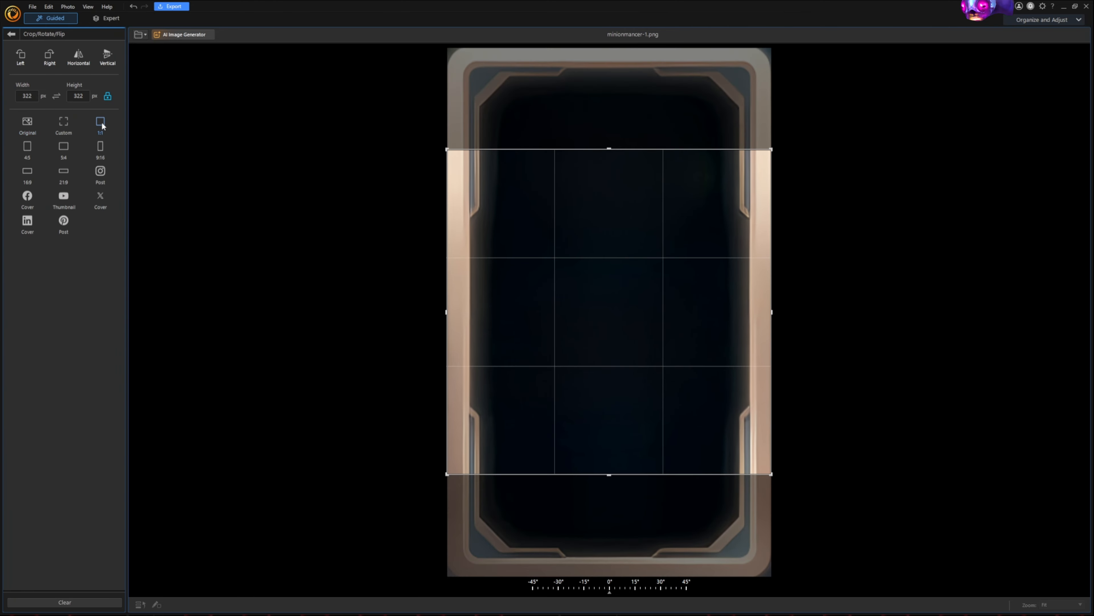
left_click(11, 35)
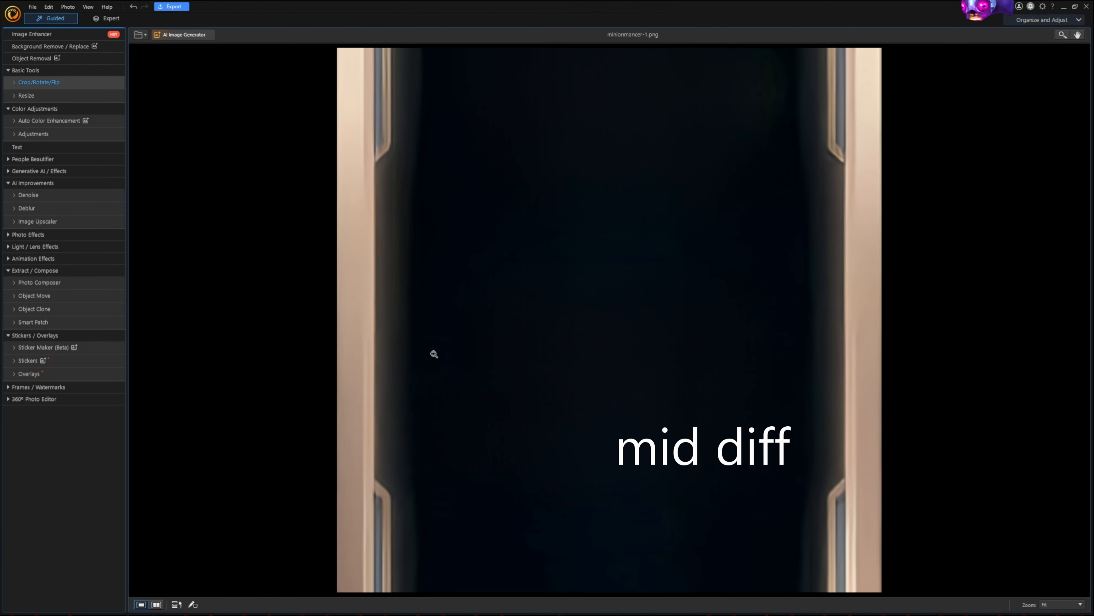
Export the square middle section as a JPG named mid in the Square Assets folder.
left_click(173, 6)
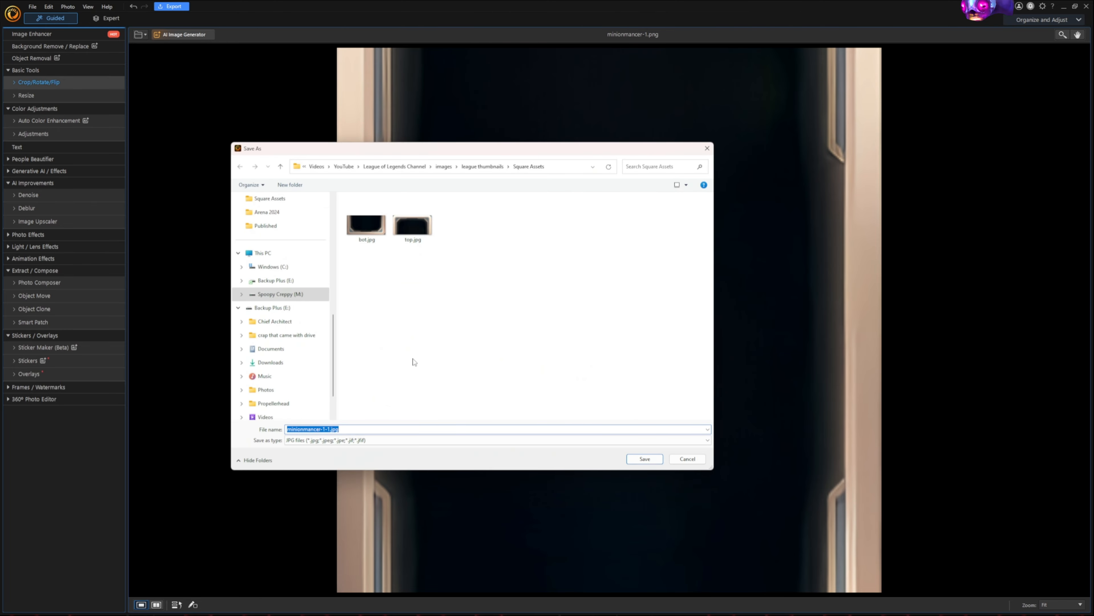
type("mid")
left_click(643, 457)
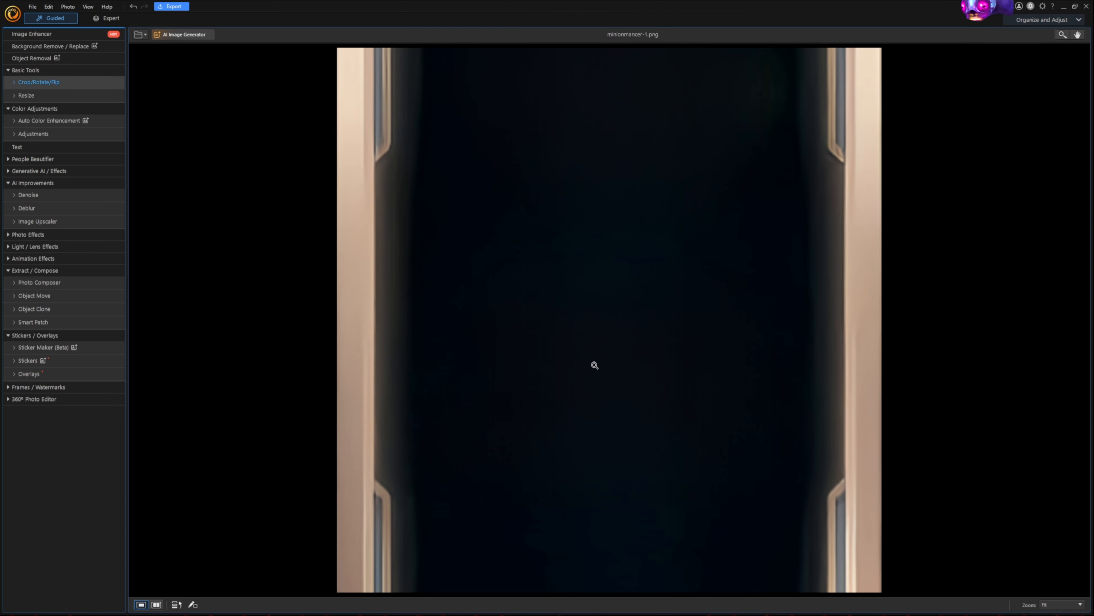
Delete the minionmancer-1.png layer in Expert mode, leaving only the layer with the cropped middle section.
left_click(114, 18)
left_click(60, 125)
key("Delete")
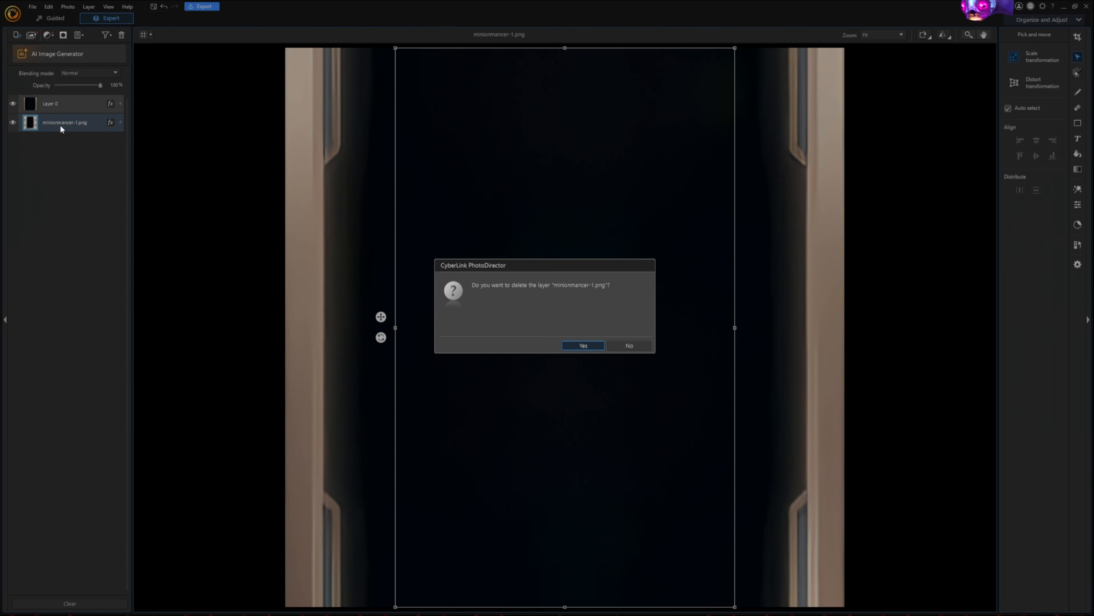
left_click(577, 347)
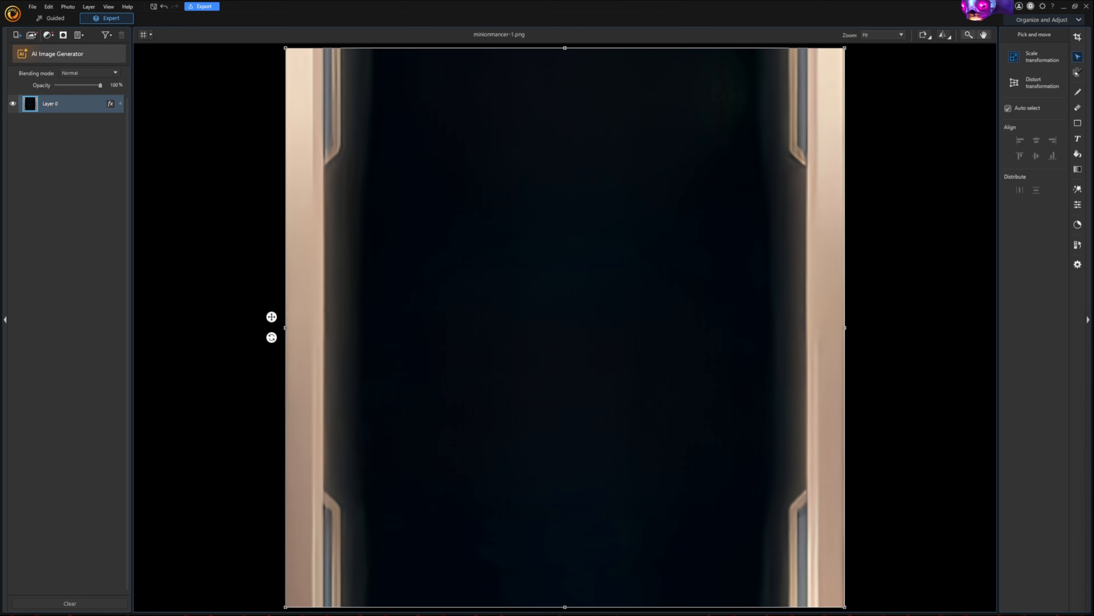
Add top.jpg and bot.jpg as layers, aligning them with the top and bottom edges of the square canvas.
left_click_drag(1090, 301, 538, 267)
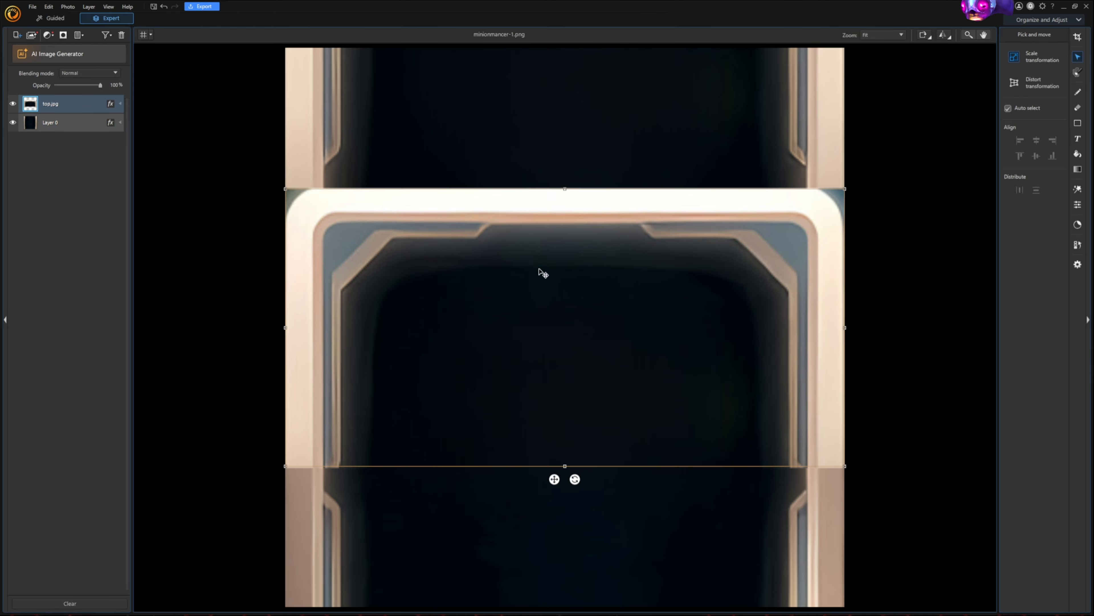
left_click_drag(572, 315, 565, 216)
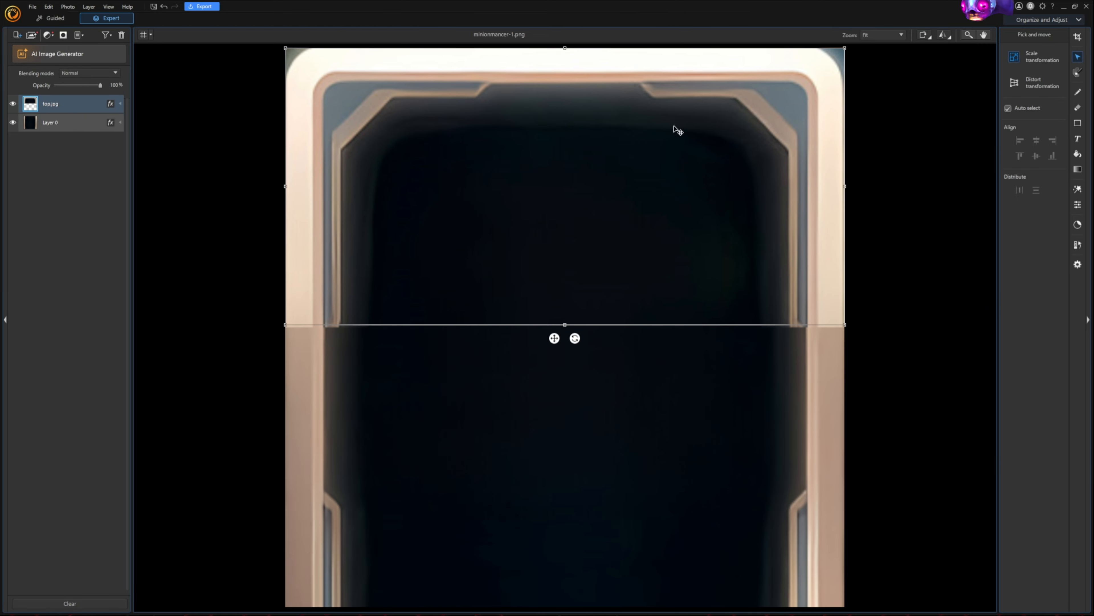
left_click_drag(1090, 387, 581, 439)
left_click_drag(668, 389, 684, 480)
left_click(907, 418)
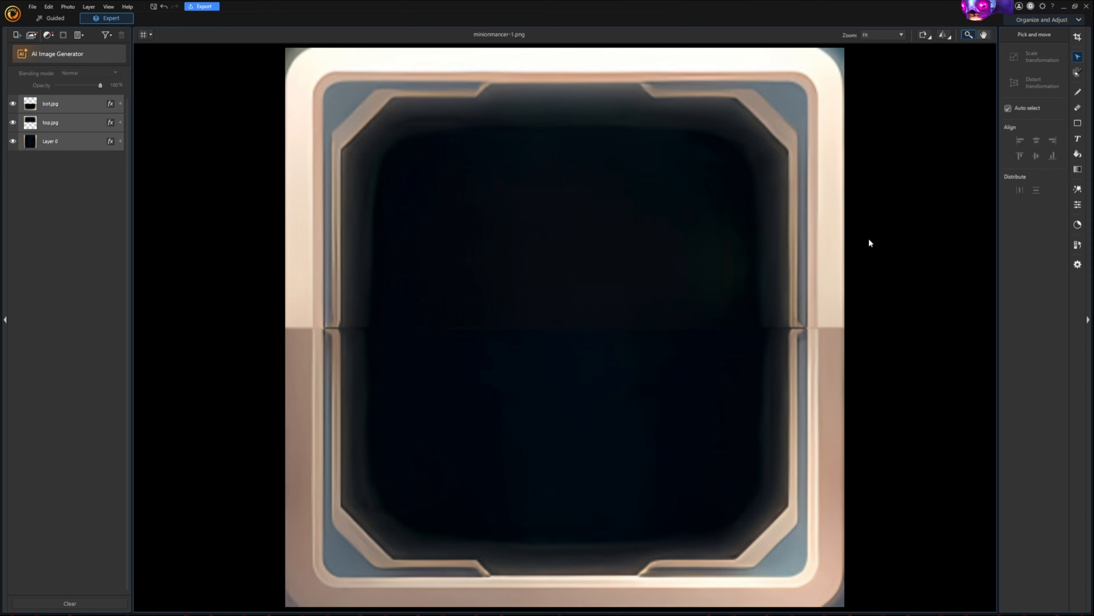
Bring Layer 0 to the front, squash it to half the canvas height and centre it over the seam.
scroll(762, 261, "down", 3)
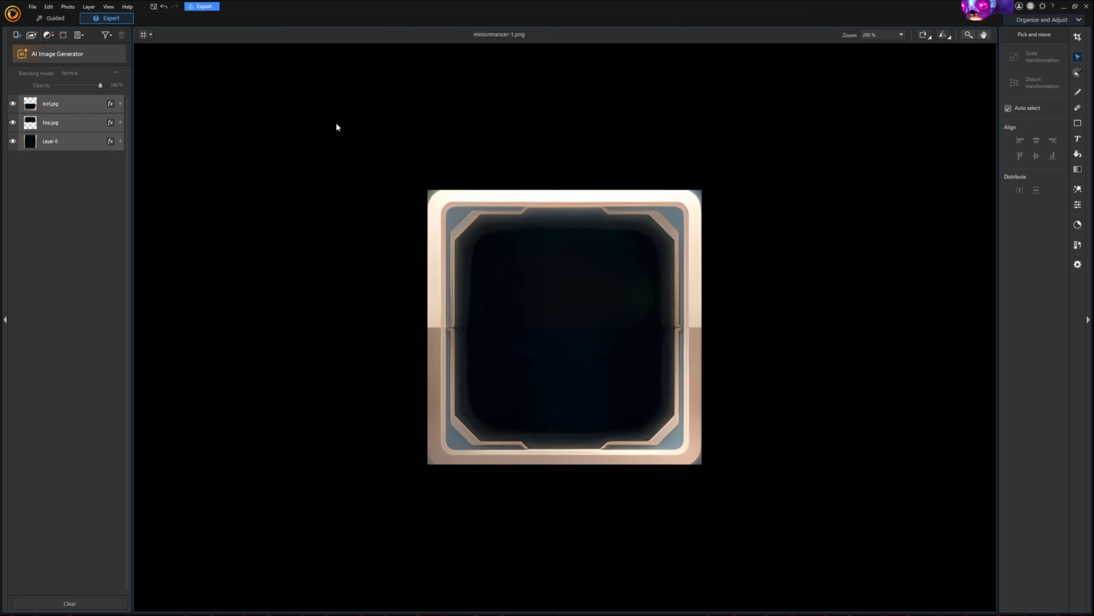
left_click(52, 142)
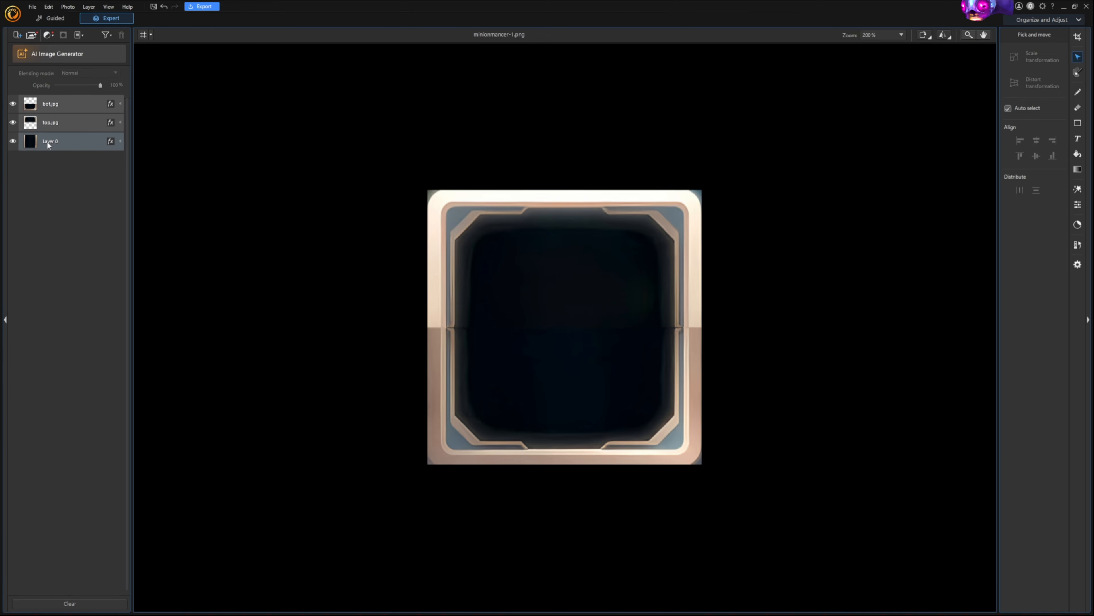
left_click_drag(50, 139, 56, 100)
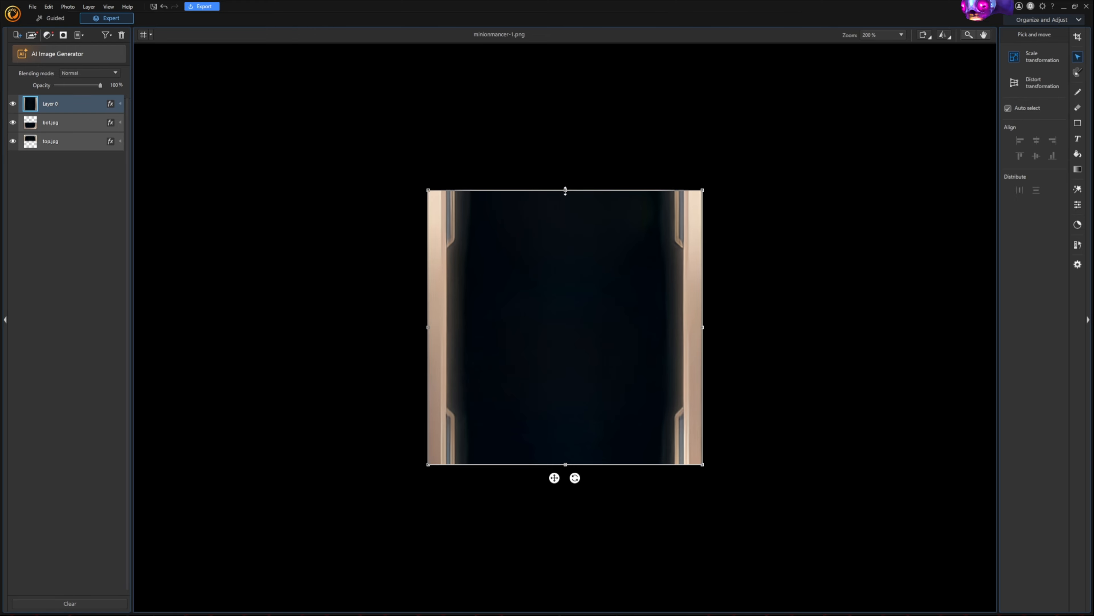
left_click_drag(565, 191, 565, 329)
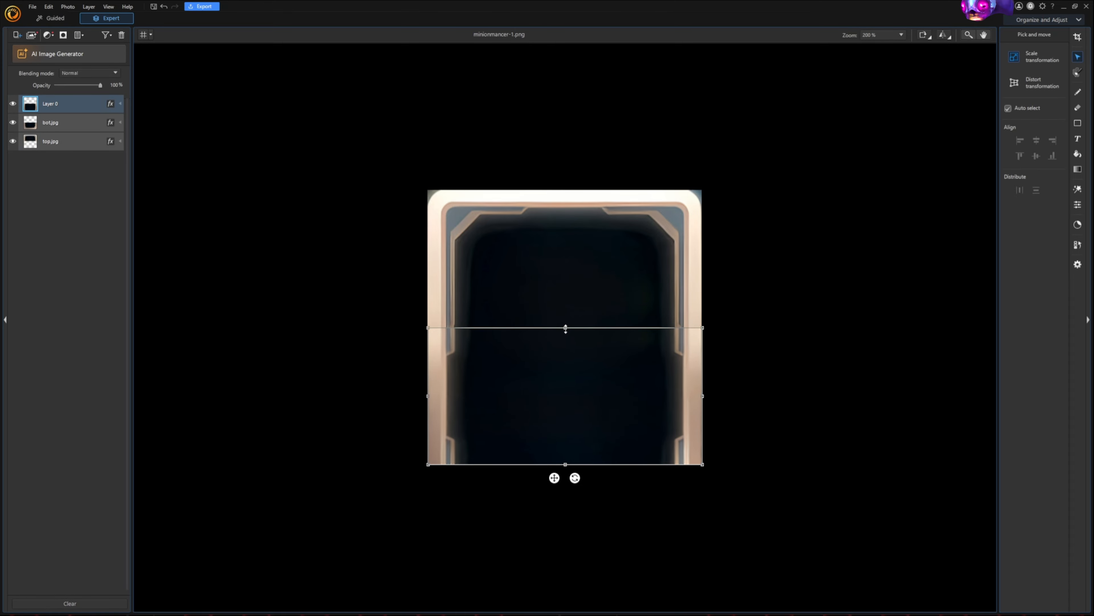
left_click_drag(571, 404, 572, 340)
left_click(761, 340)
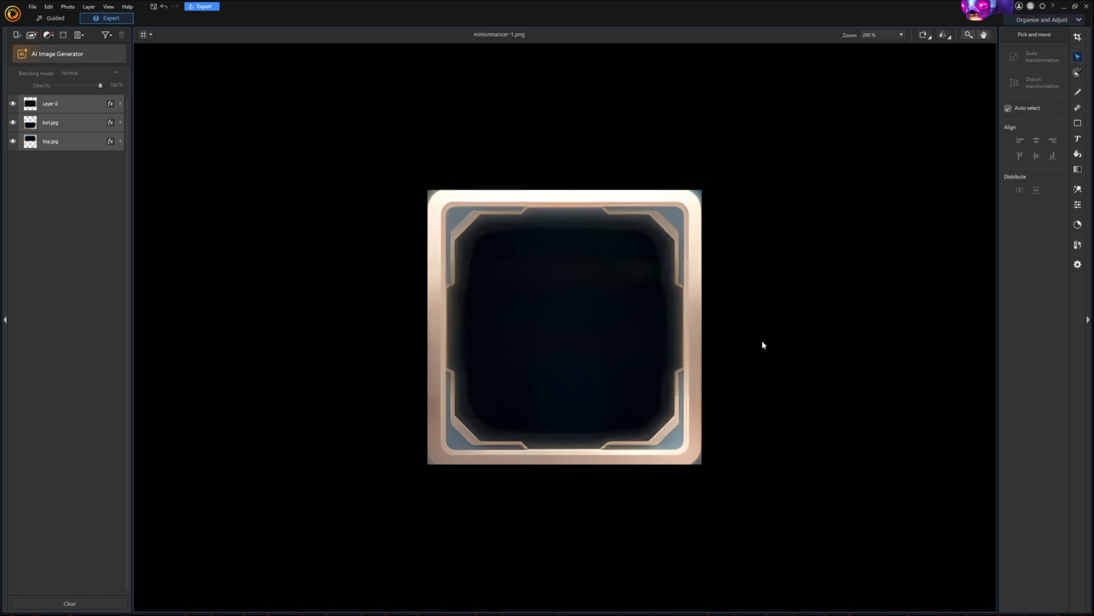
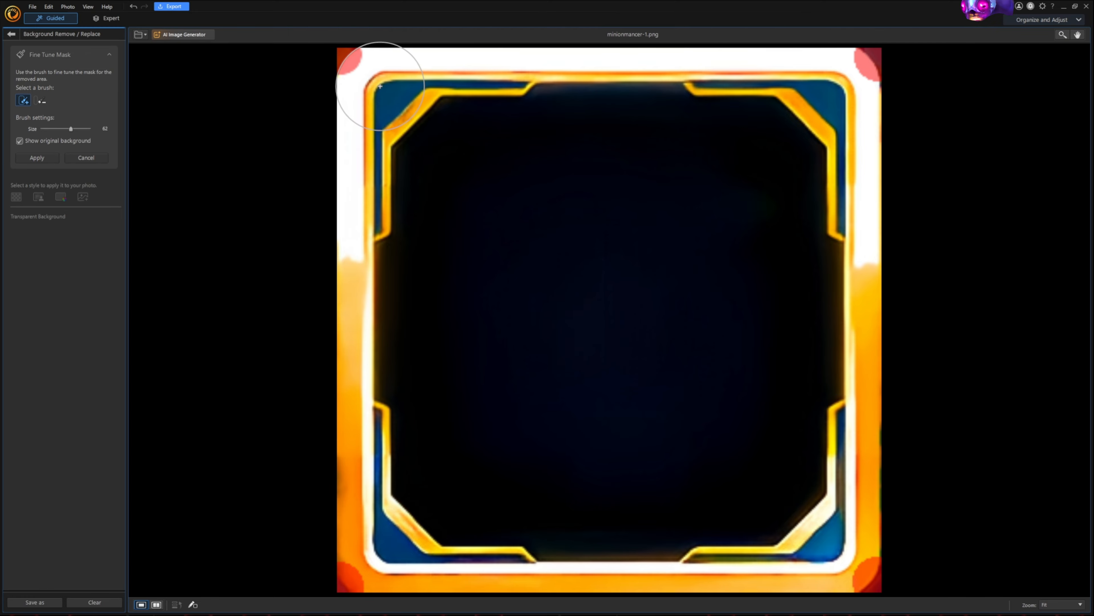
Brush the frame's four corners back into the background removal mask with the size 62 brush and apply the mask.
left_click_drag(373, 88, 390, 95)
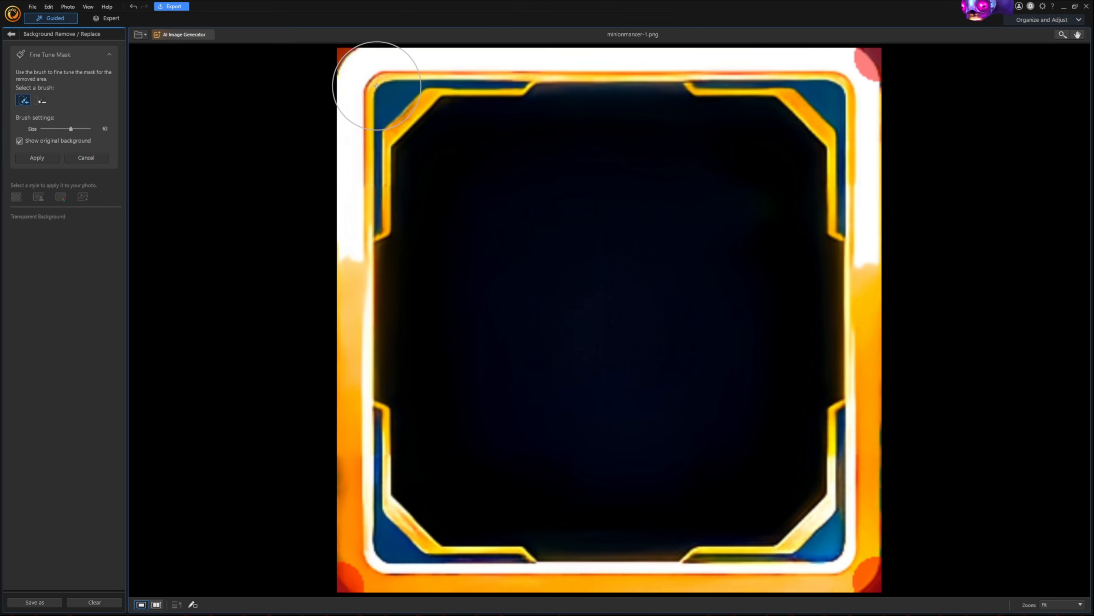
left_click(837, 86)
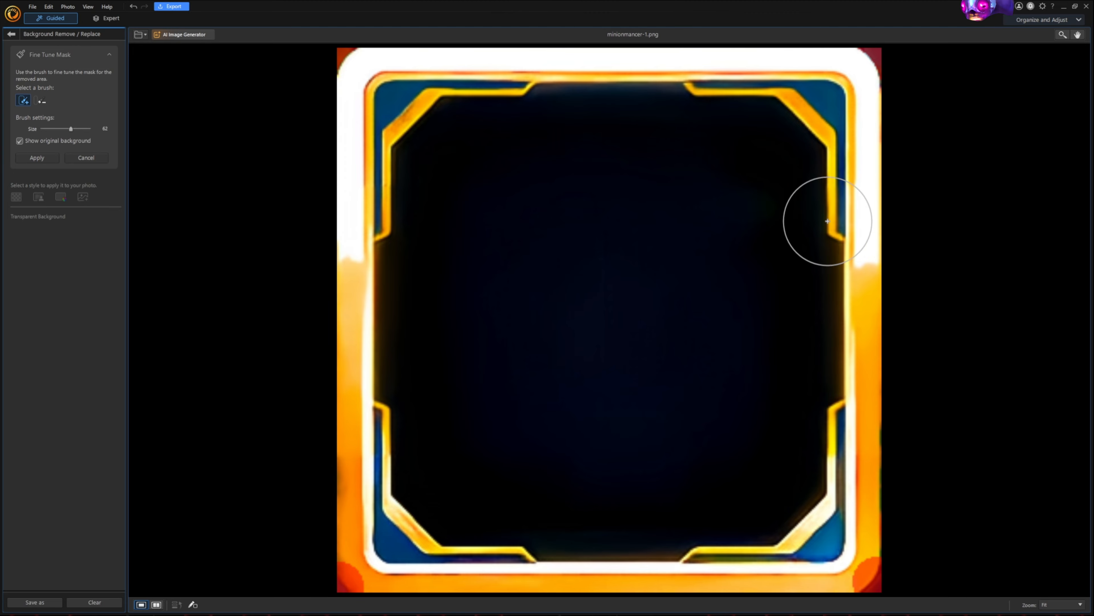
left_click(838, 554)
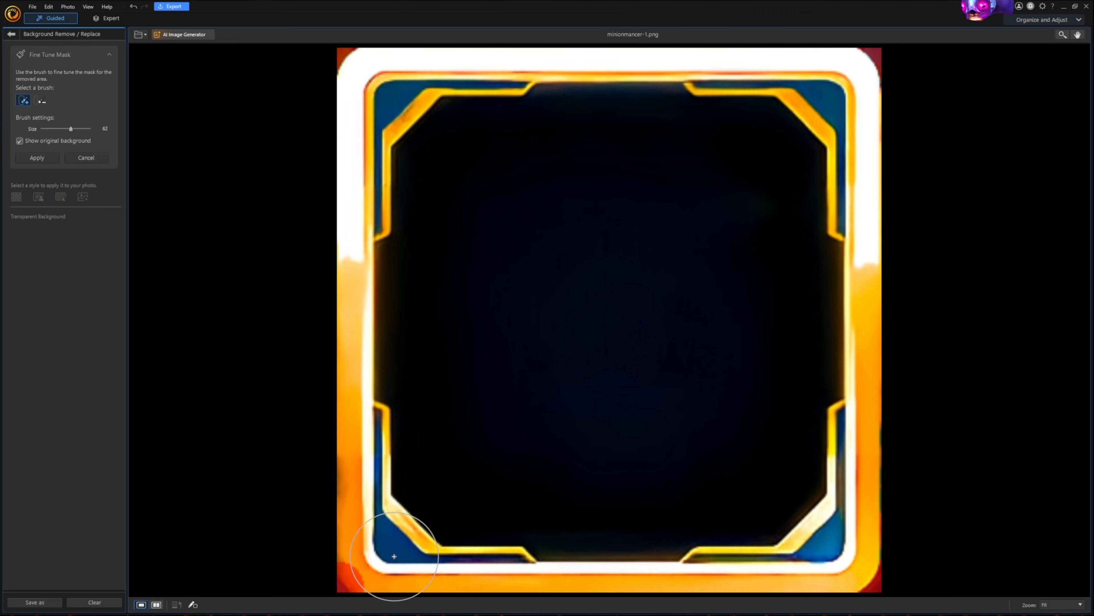
left_click(376, 554)
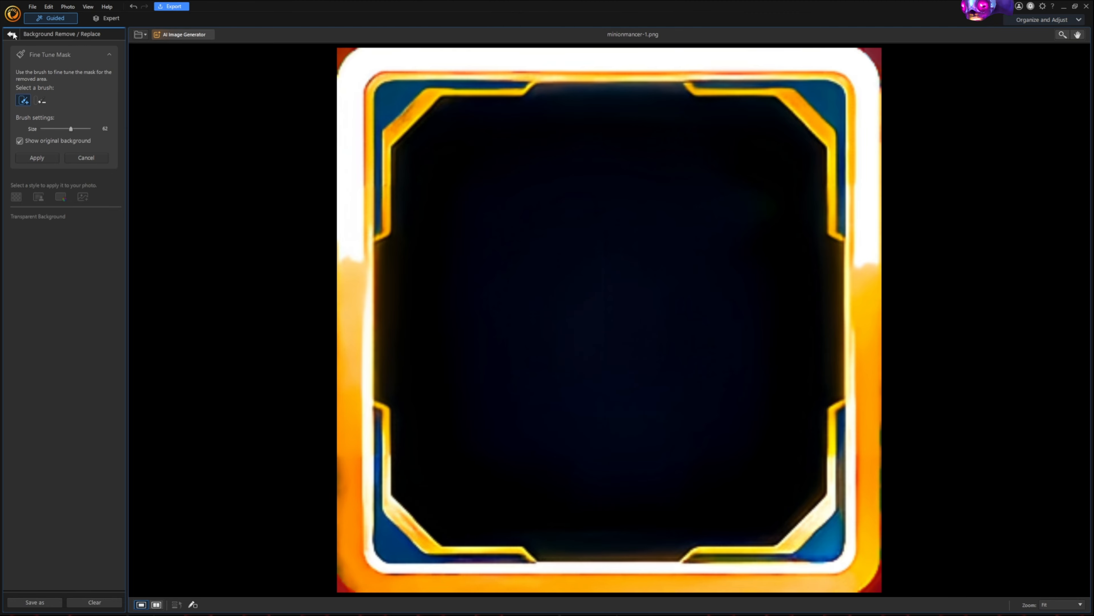
left_click(38, 159)
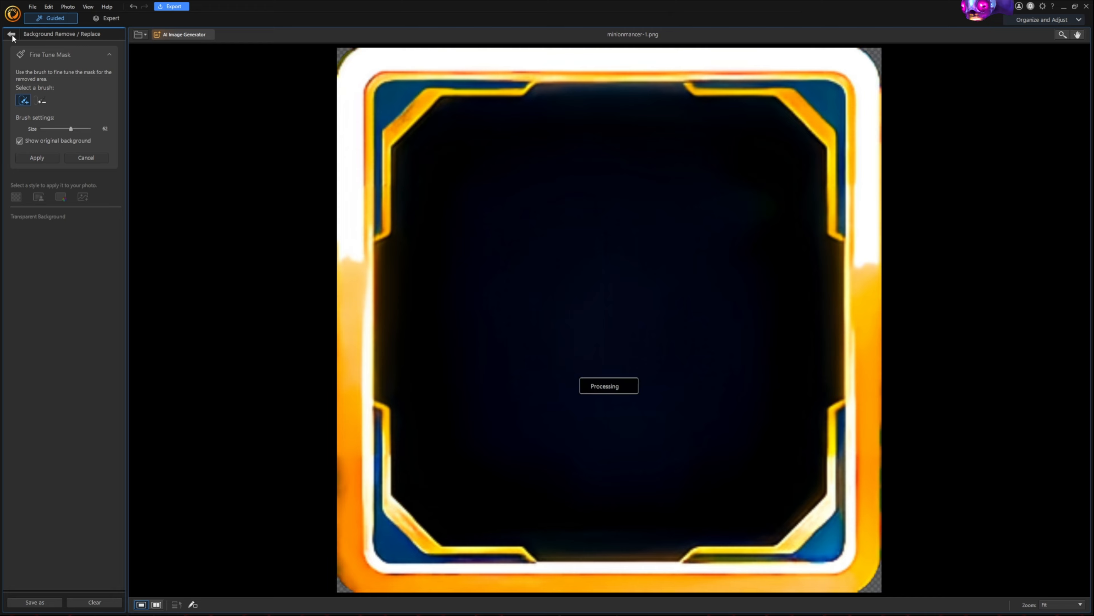
left_click(11, 34)
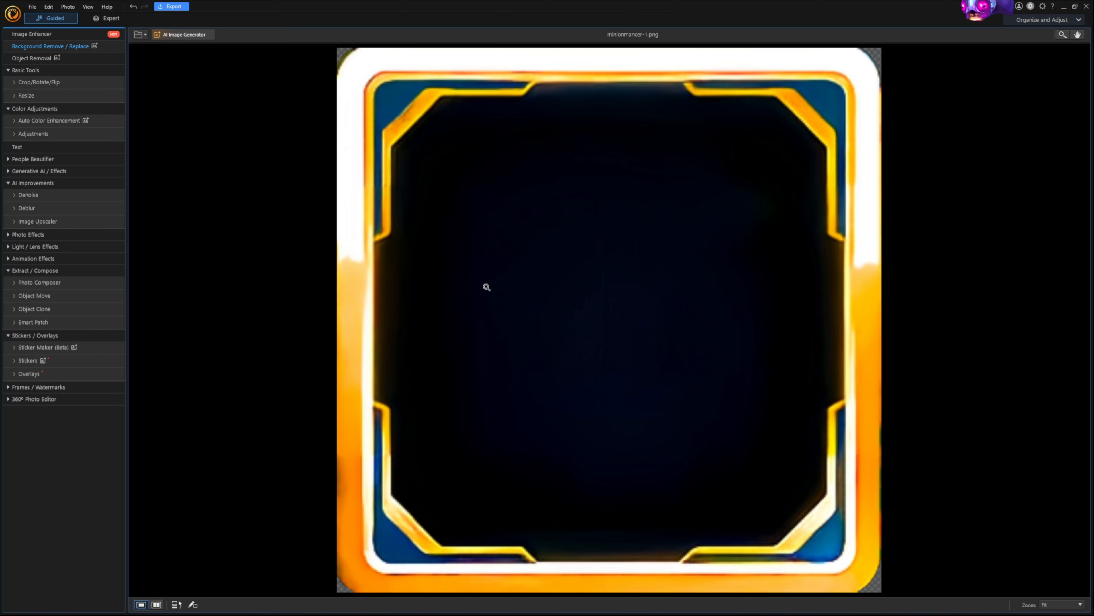
Compare the before and after preview of a 4X AI image upscale on the frame's upper-right corner without applying it.
left_click(38, 221)
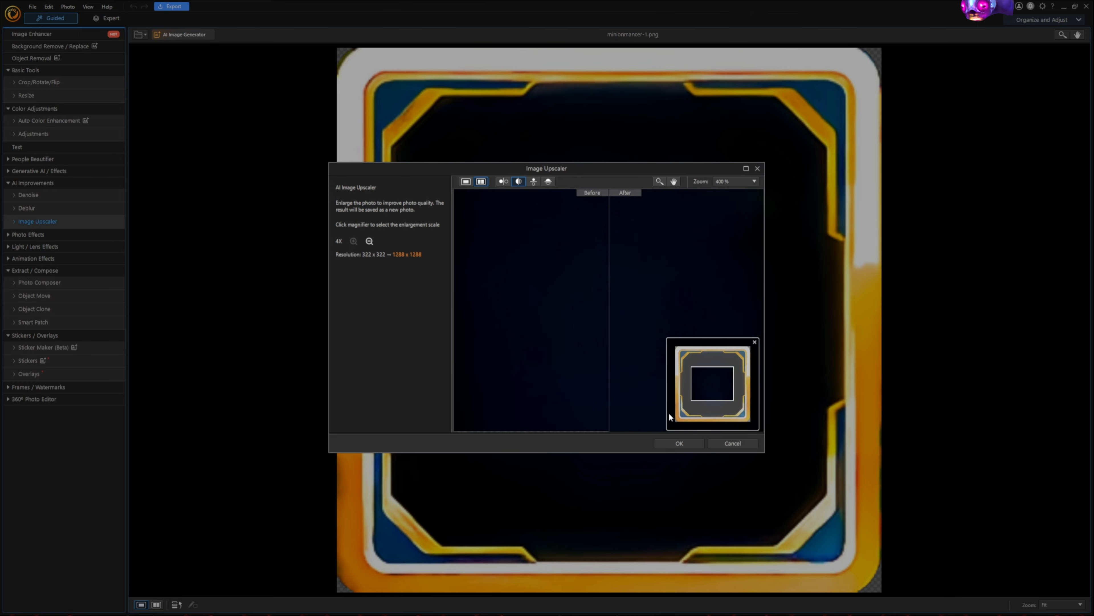
left_click_drag(643, 251, 633, 328)
left_click_drag(660, 264, 518, 289)
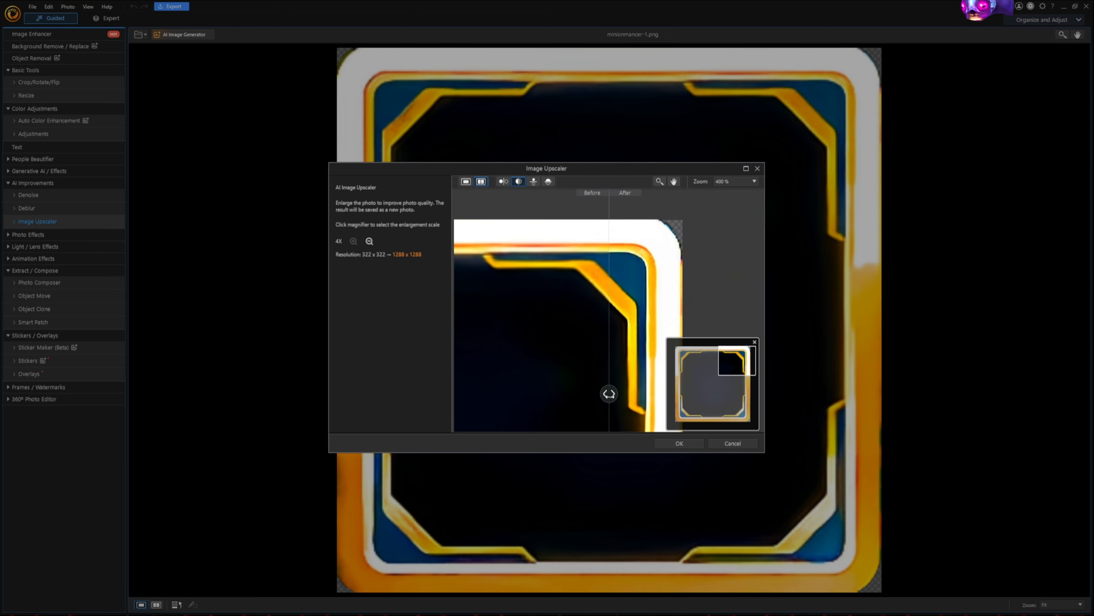
left_click_drag(609, 393, 558, 398)
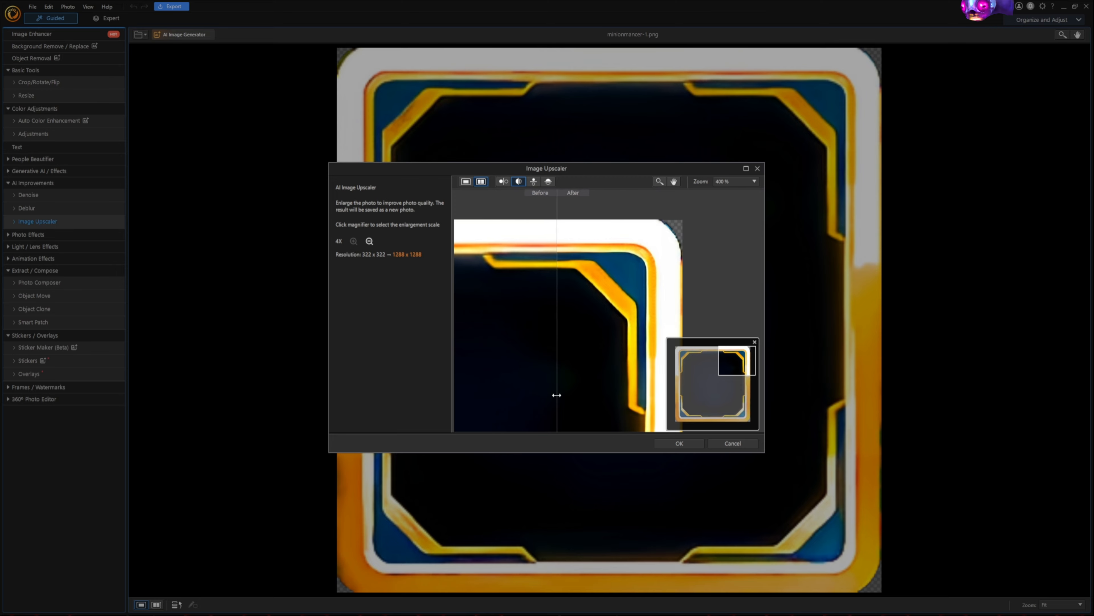
left_click_drag(557, 393, 527, 394)
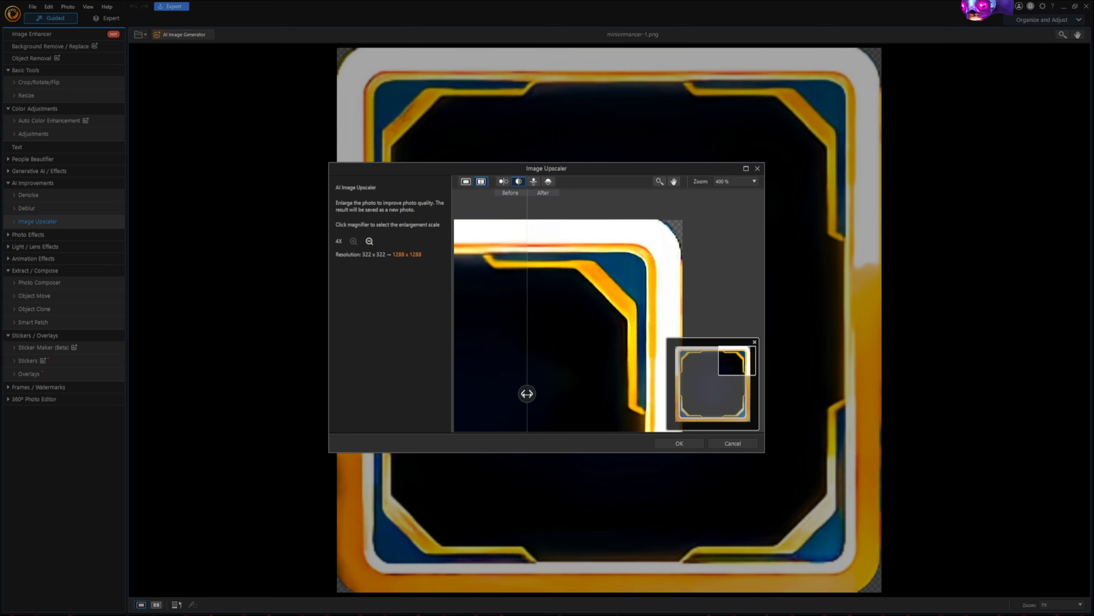
left_click_drag(526, 393, 454, 411)
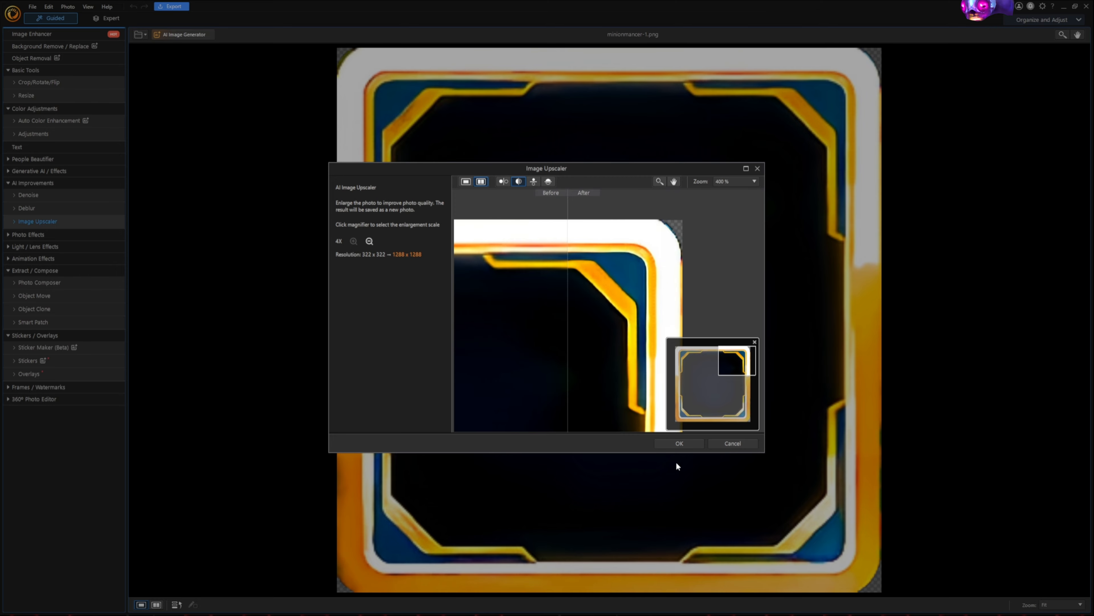
left_click(732, 443)
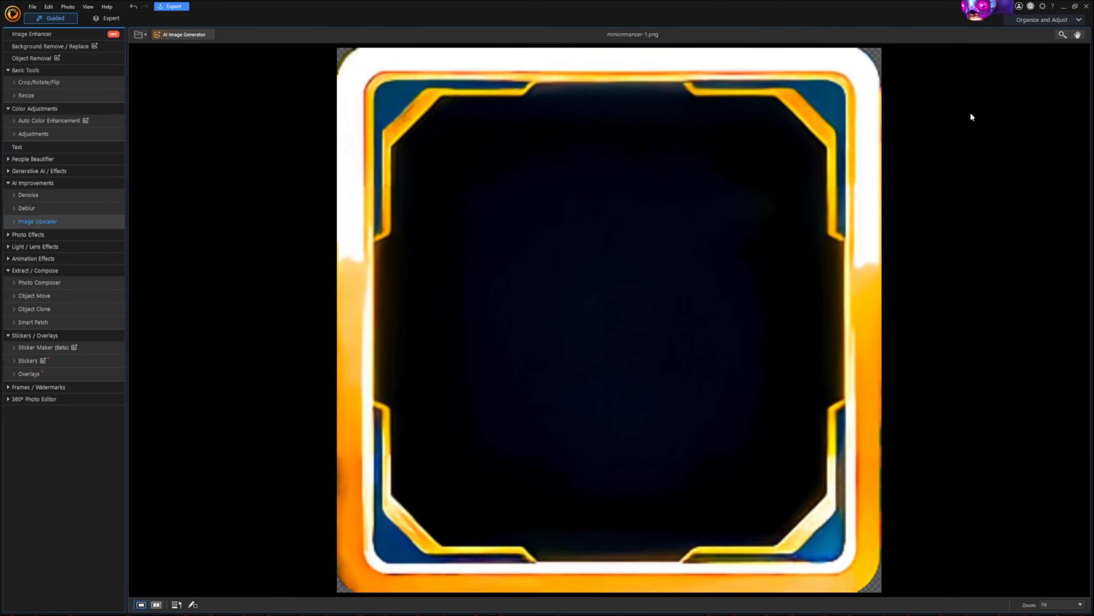
Export the finished gold frame as a PNG named minionmancer-1-1 in the Square Assets folder.
left_click(1063, 35)
left_click(603, 316)
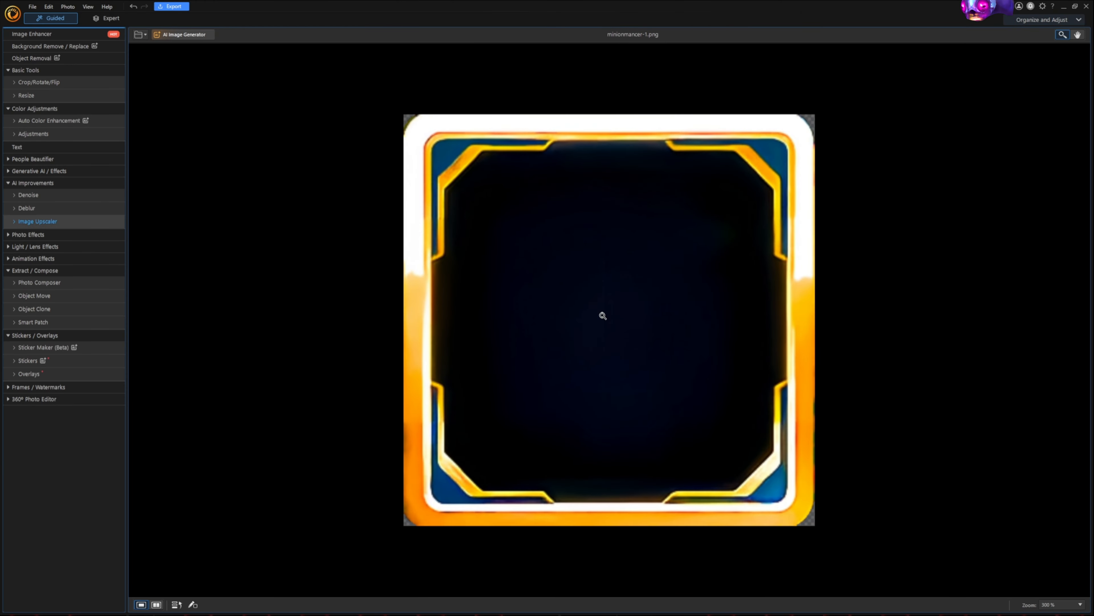
left_click(172, 7)
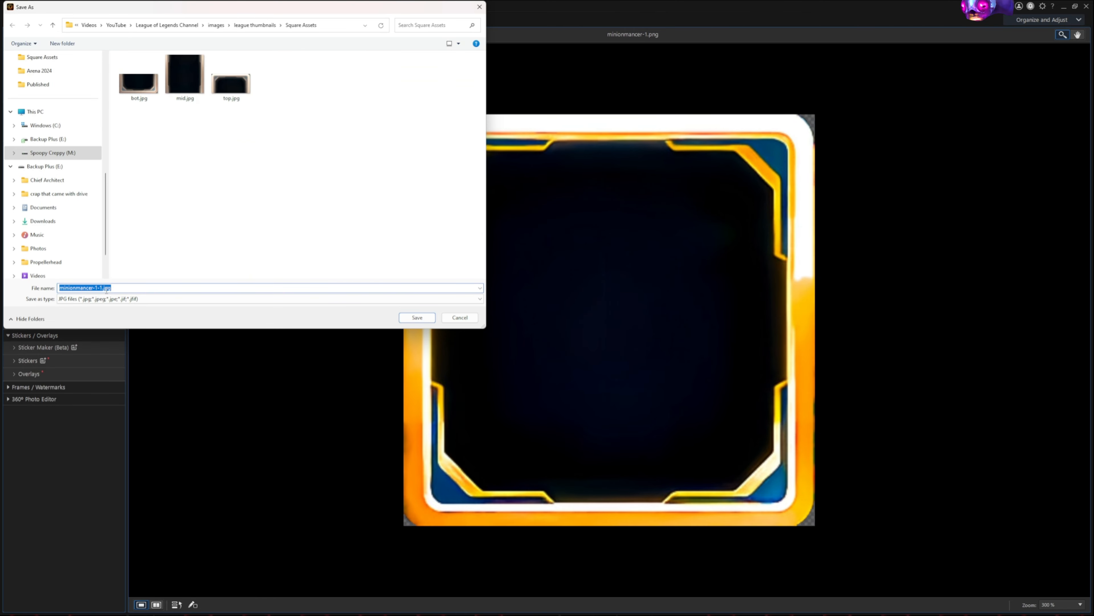
left_click(107, 299)
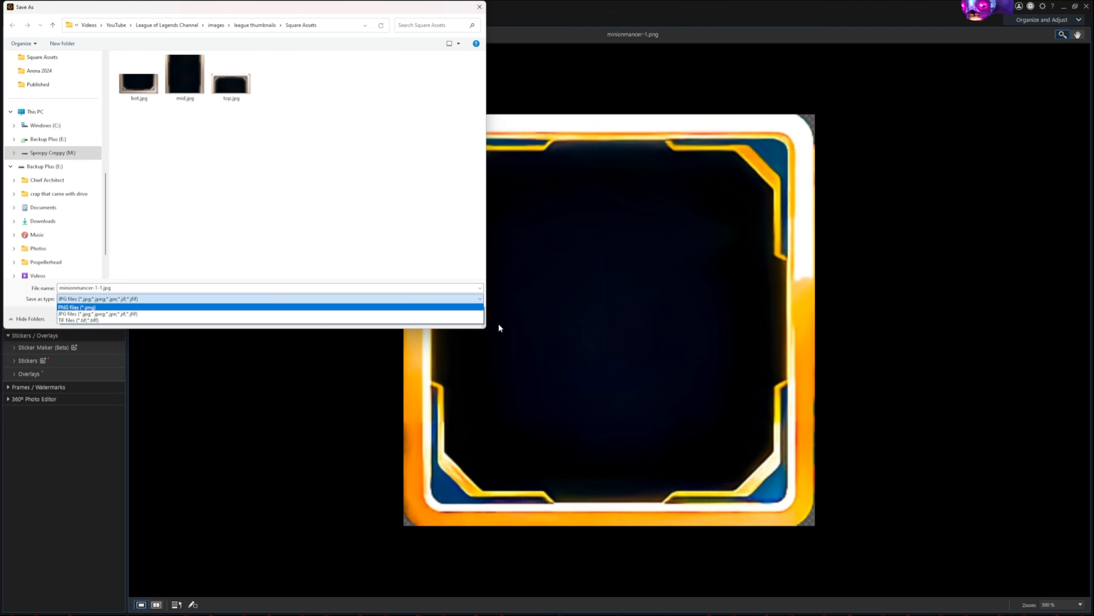
left_click(99, 307)
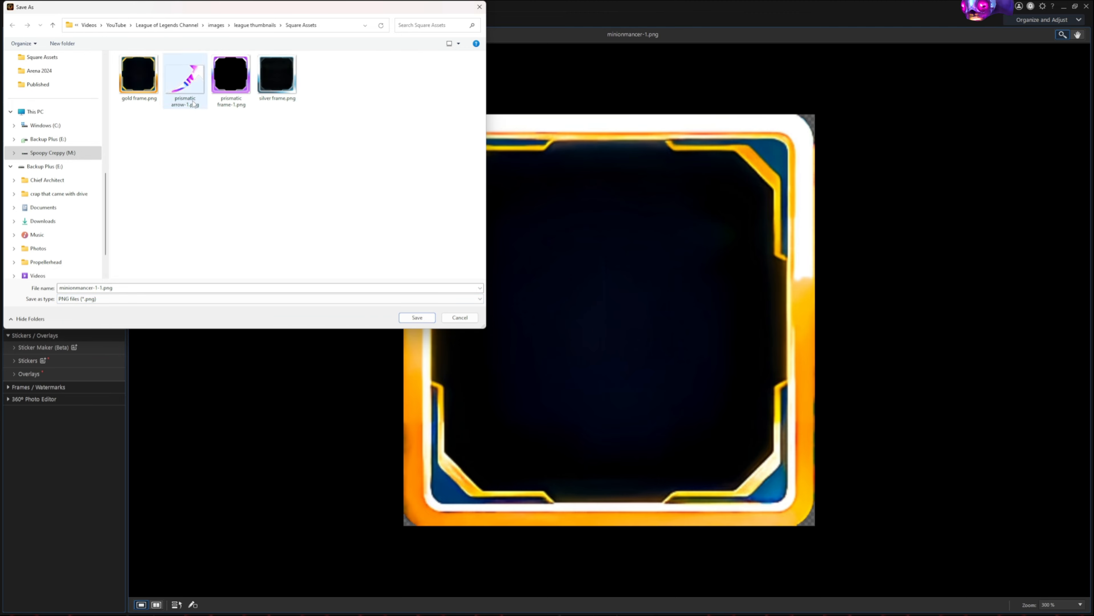
left_click(417, 317)
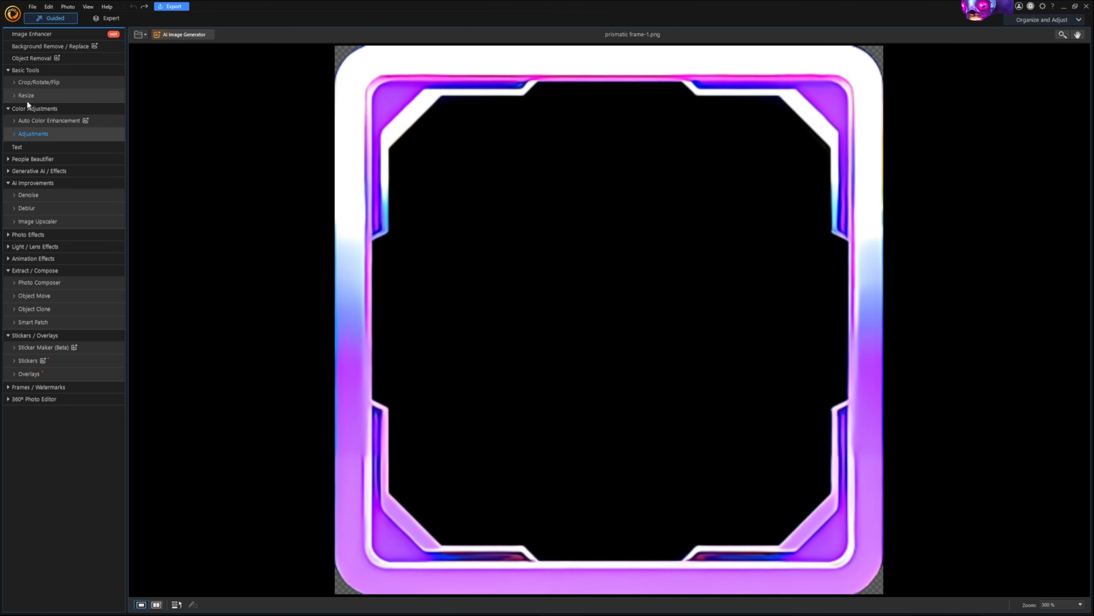
Review the tone, HDR effect and split toning adjustments of the prismatic frame.
left_click(37, 134)
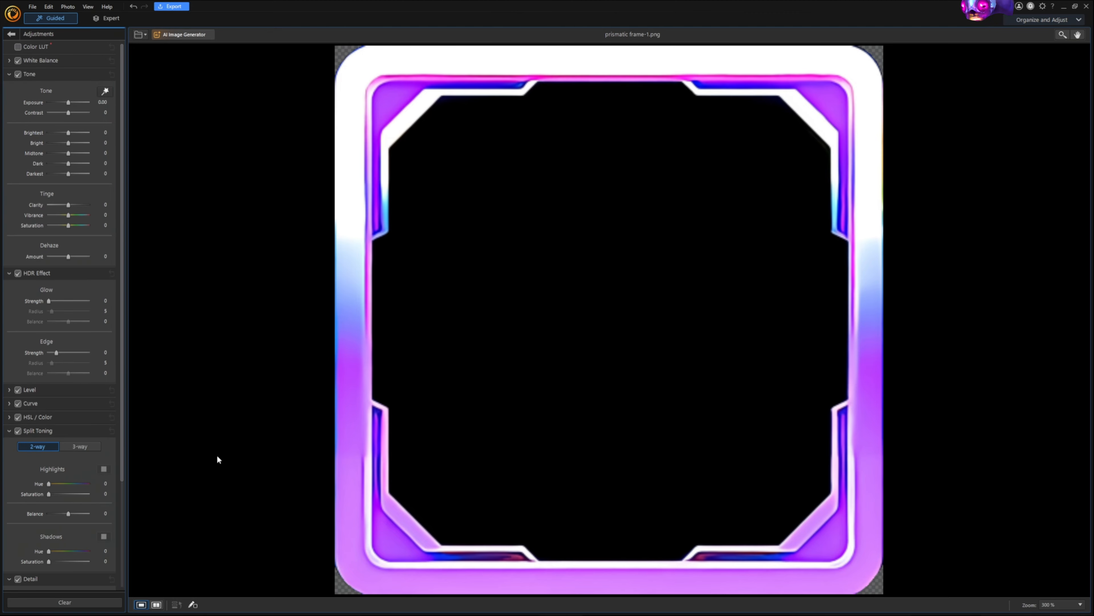
key("ctrl+z")
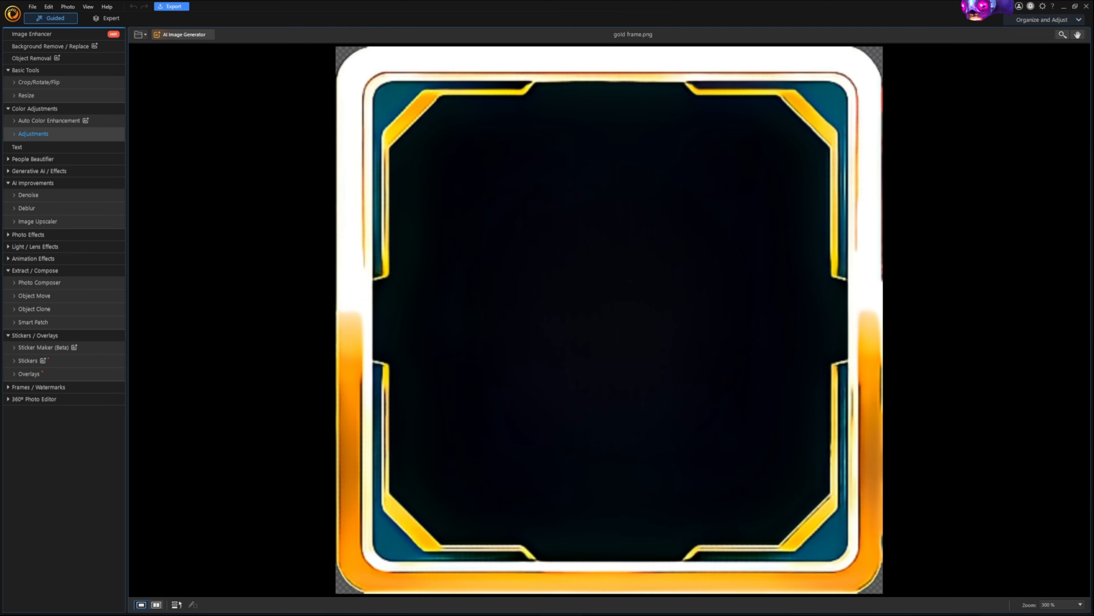
scroll(609, 320, "down", 1)
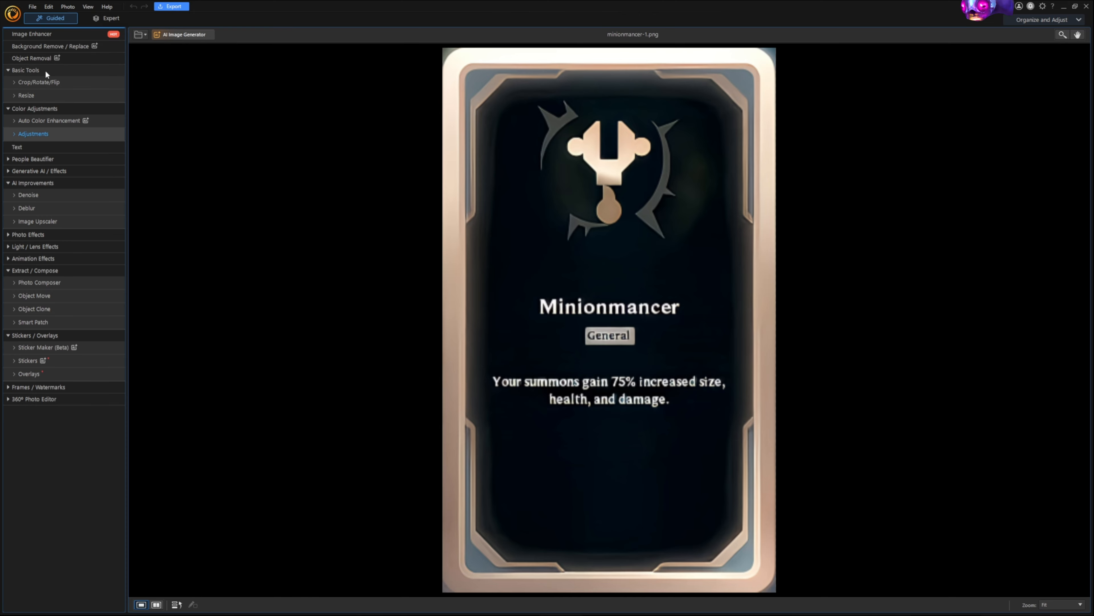
Crop the original Minionmancer card to a 1:1 square of 153 × 153 px around its icon.
left_click(49, 82)
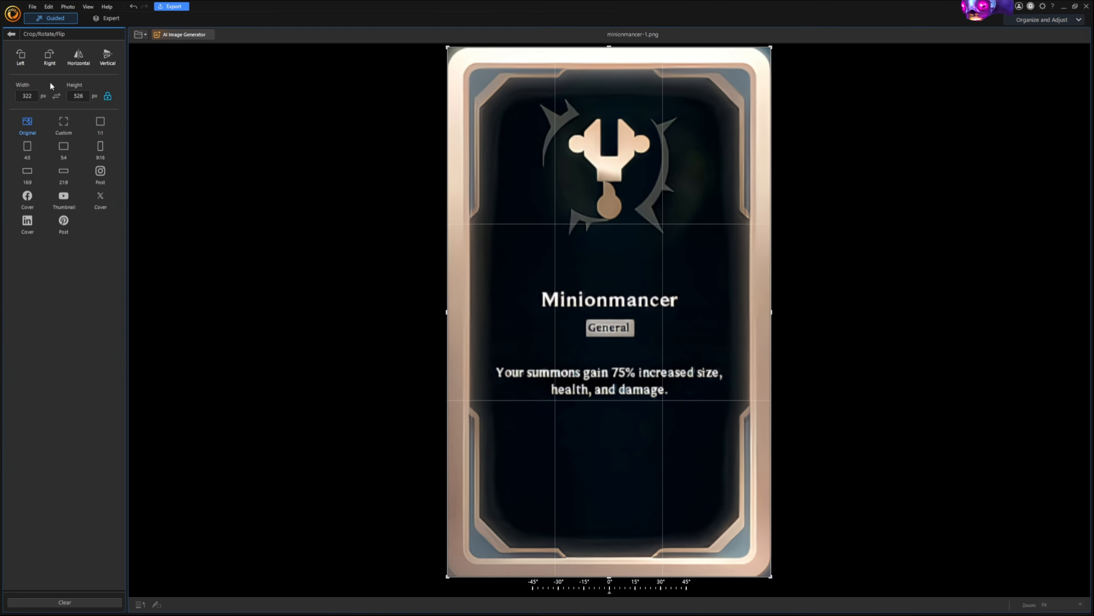
left_click(100, 125)
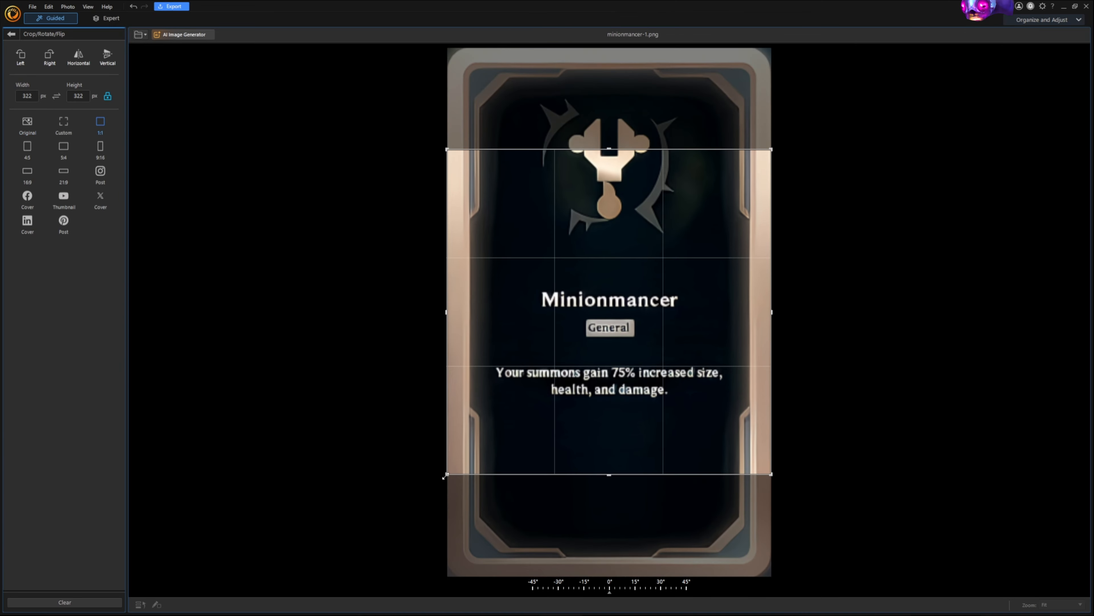
left_click_drag(446, 472, 616, 304)
left_click_drag(685, 284, 602, 226)
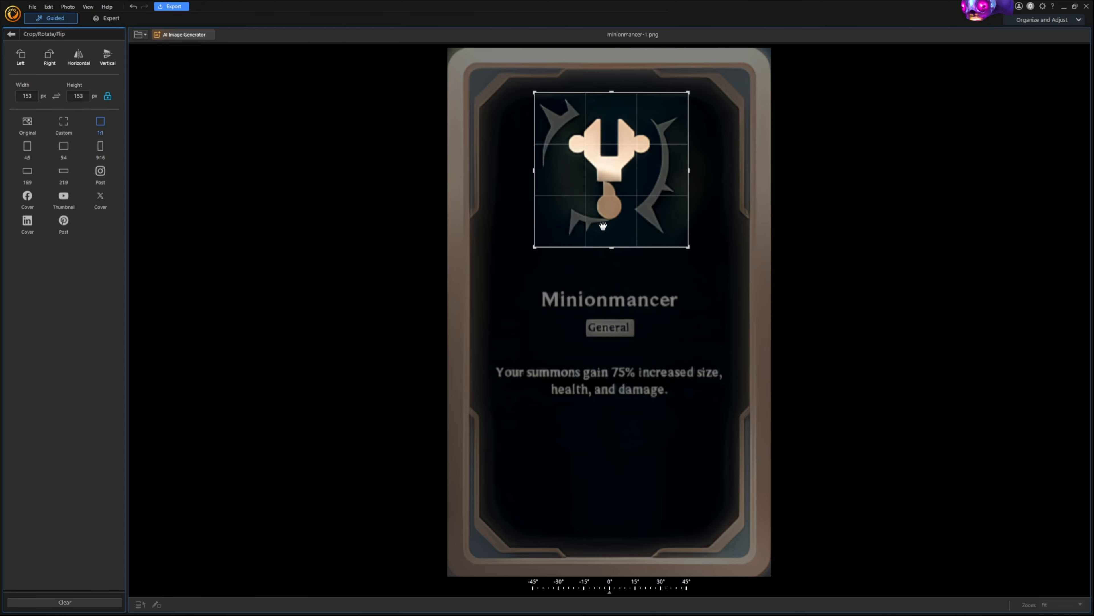
left_click(12, 34)
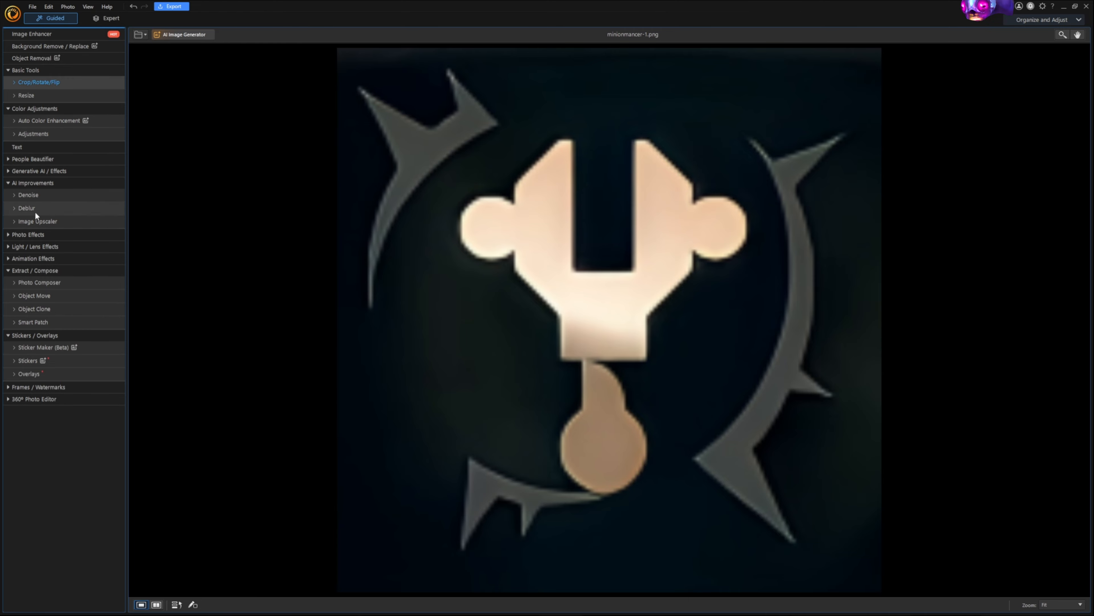
Upscale the cropped icon 4X to 612 × 612 and save it as minionmancer-1-1.png in the Square Assets folder.
left_click(43, 222)
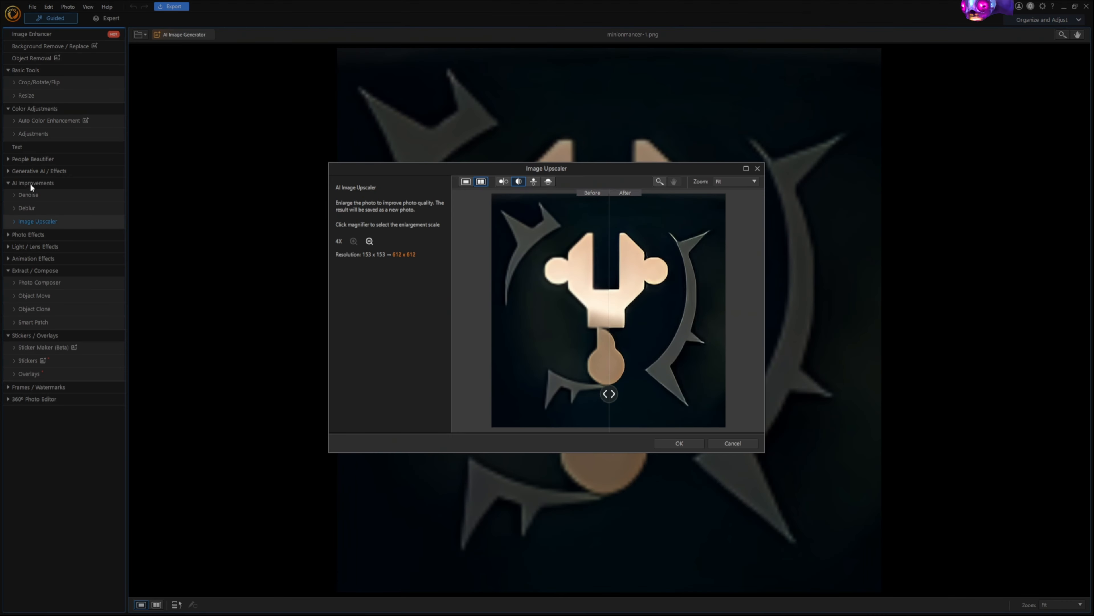
left_click_drag(609, 393, 538, 396)
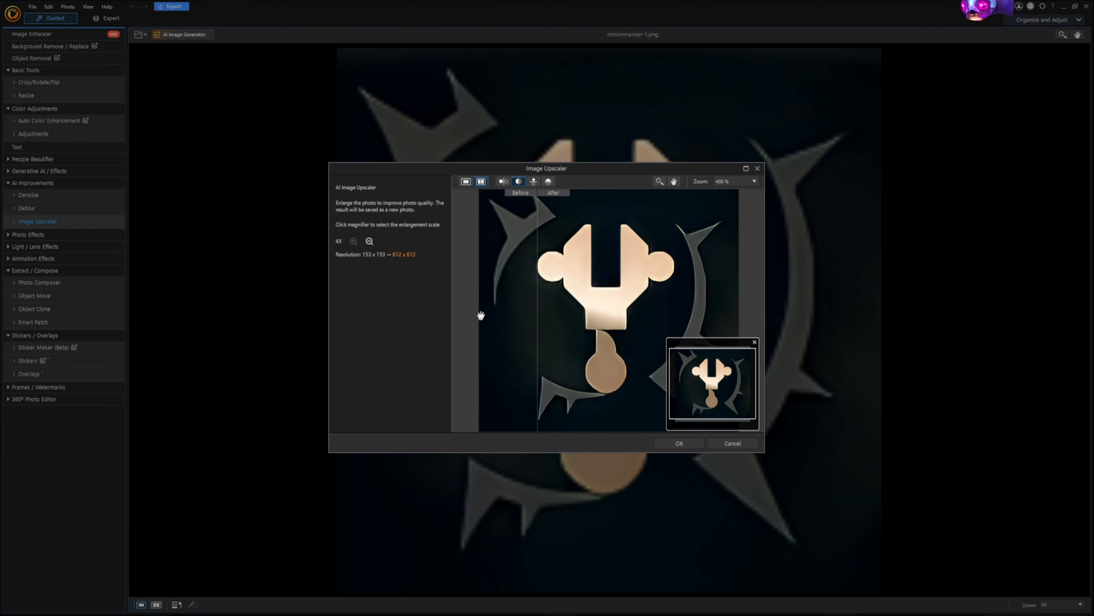
left_click(684, 442)
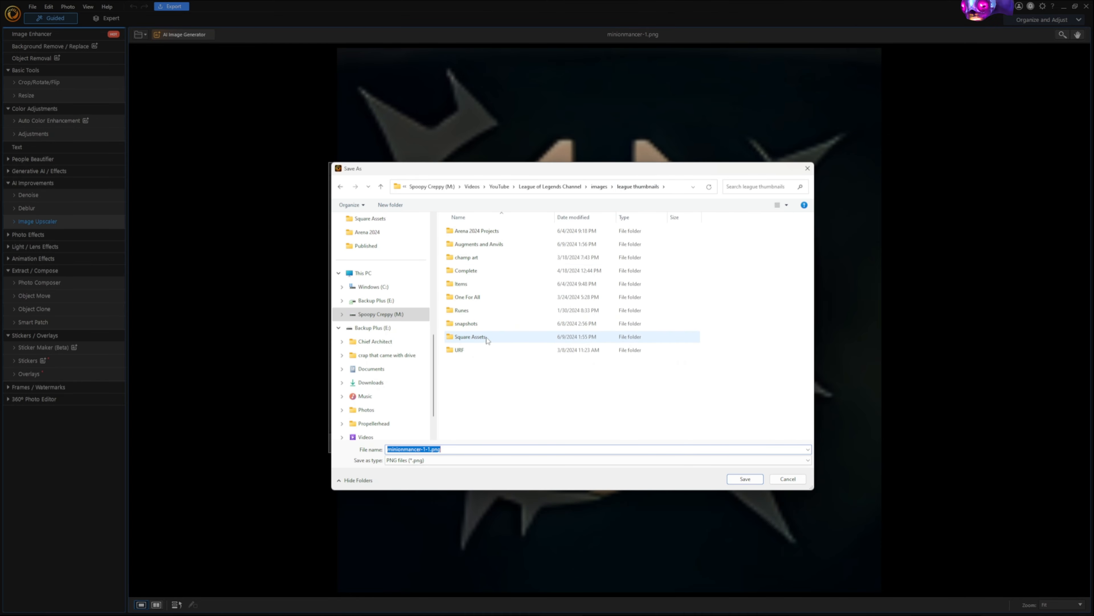
double_click(489, 337)
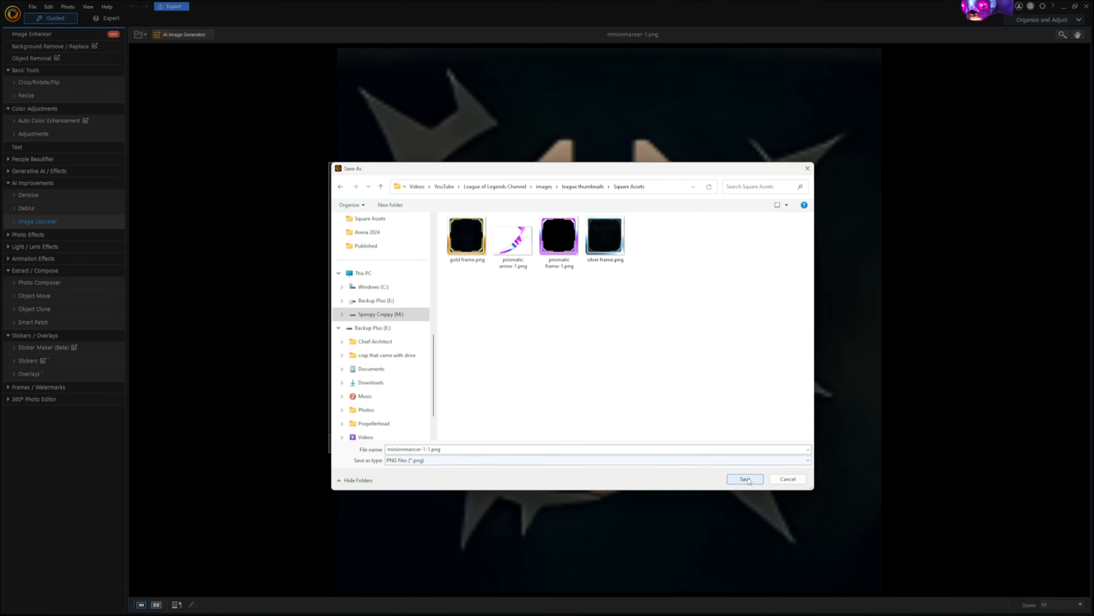
left_click(748, 479)
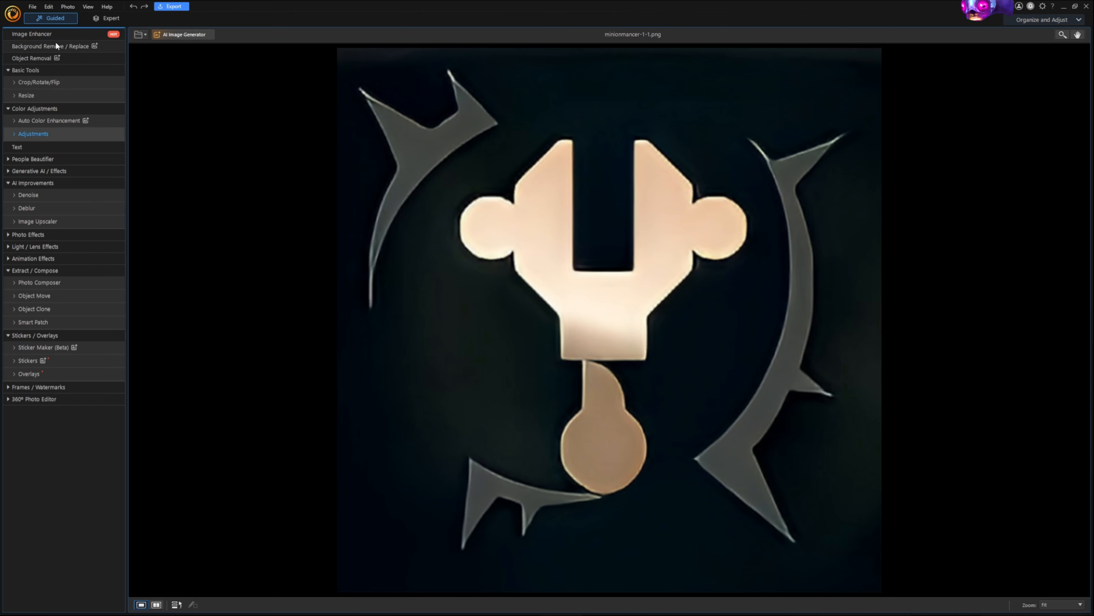
Remove the background of the upscaled icon so that it becomes transparent.
left_click(54, 46)
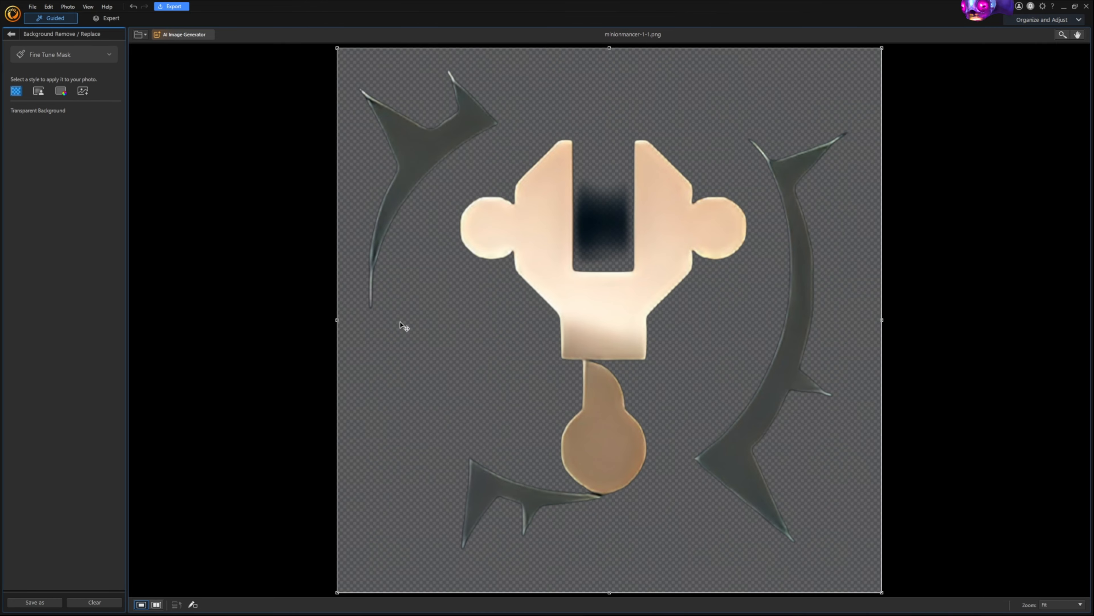
left_click(11, 34)
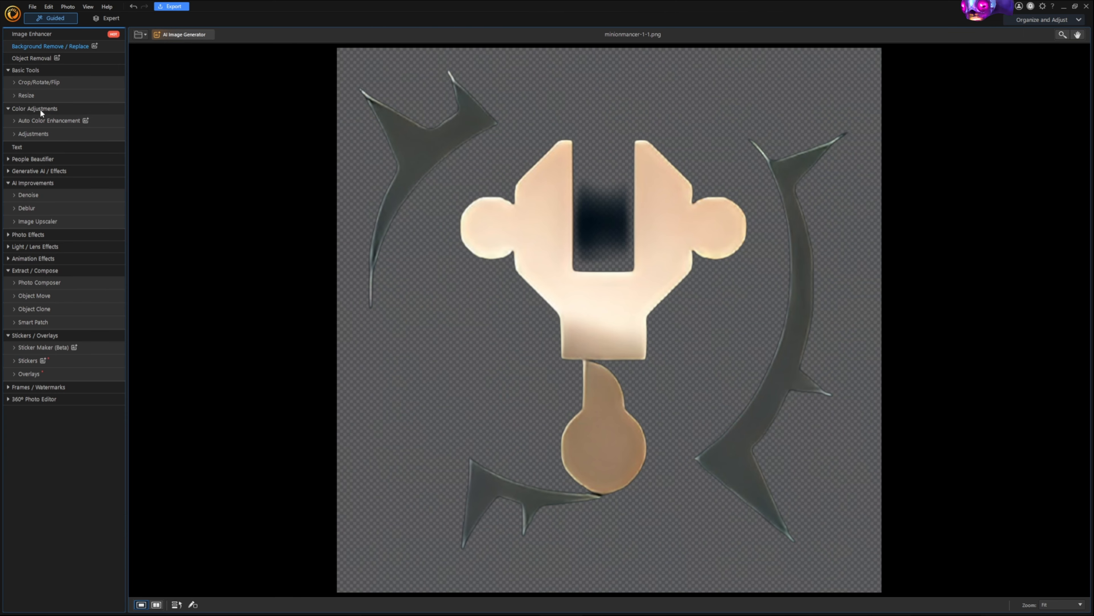
Set the icon's contrast, brightest, bright, dark, darkest, clarity and vibrance to 100 and its midtone to -100.
left_click(53, 133)
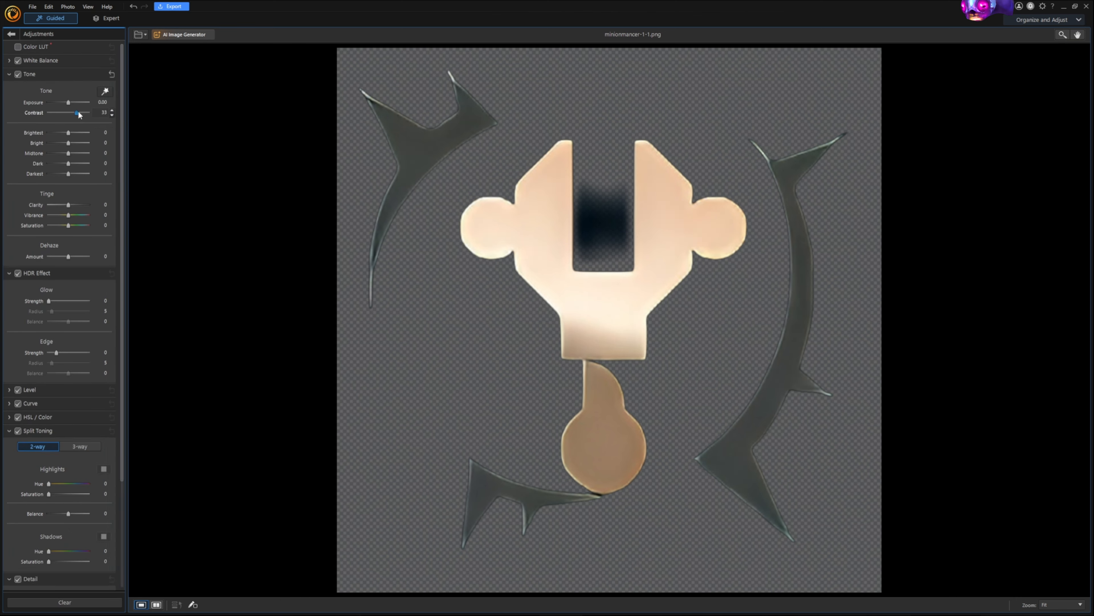
left_click_drag(79, 113, 2, 156)
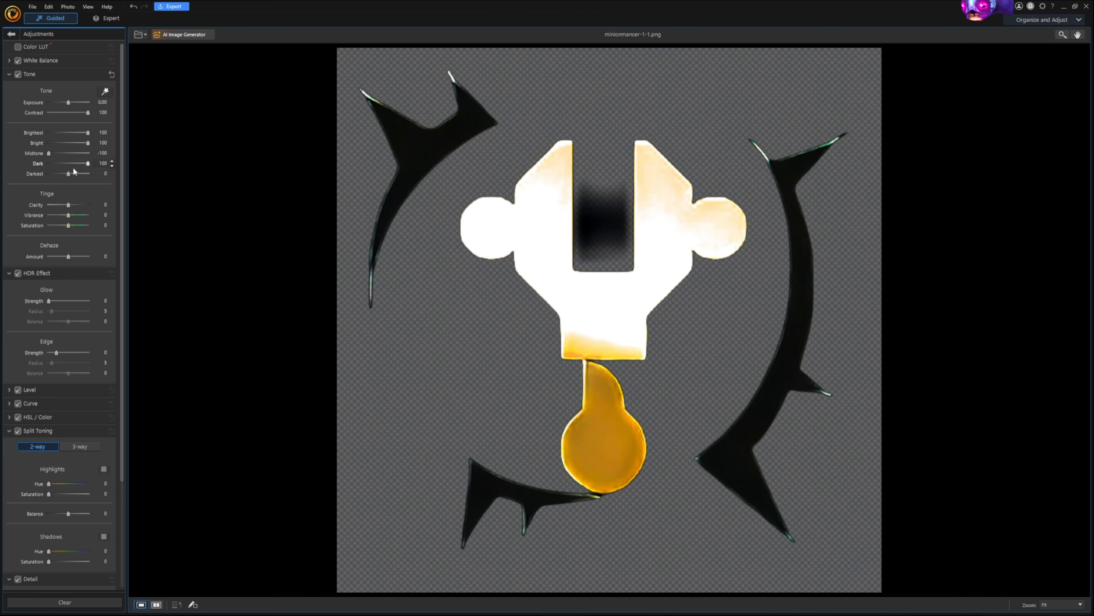
left_click_drag(75, 174, 94, 174)
left_click_drag(69, 205, 89, 215)
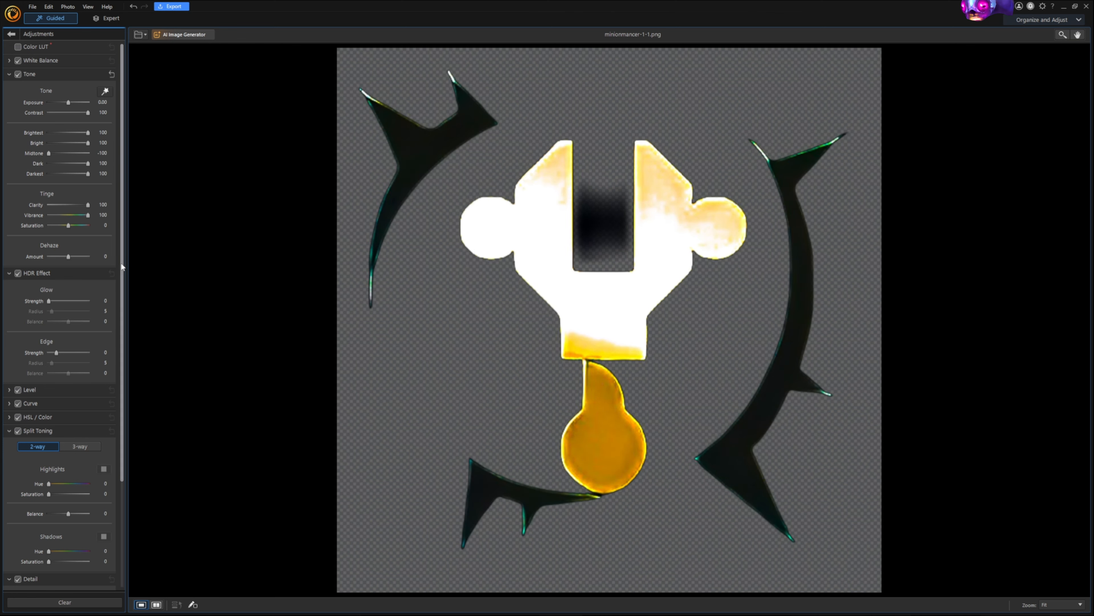
mouse_move(122, 267)
left_mouse_down()
mouse_move(129, 397)
mouse_move(123, 250)
left_mouse_up()
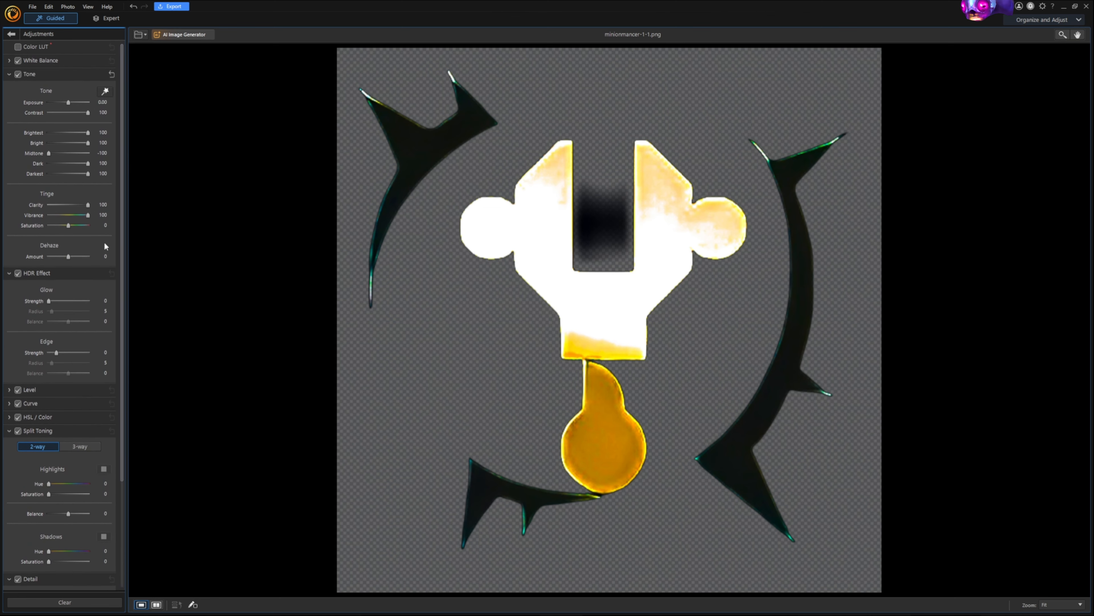
Set the icon's HDR glow strength to 100 and raise the glow radius.
left_click_drag(48, 301, 95, 309)
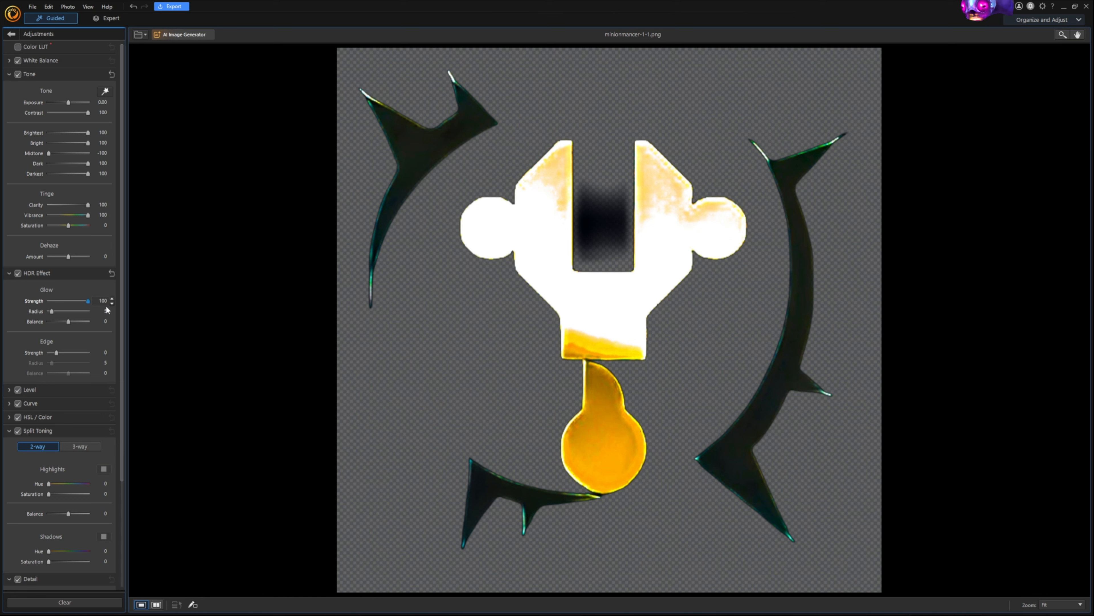
left_click_drag(61, 309, 117, 309)
left_click(12, 34)
Export the adjusted icon as a PNG named minionmancer-1-1-1 in the Square Assets folder.
left_click(174, 8)
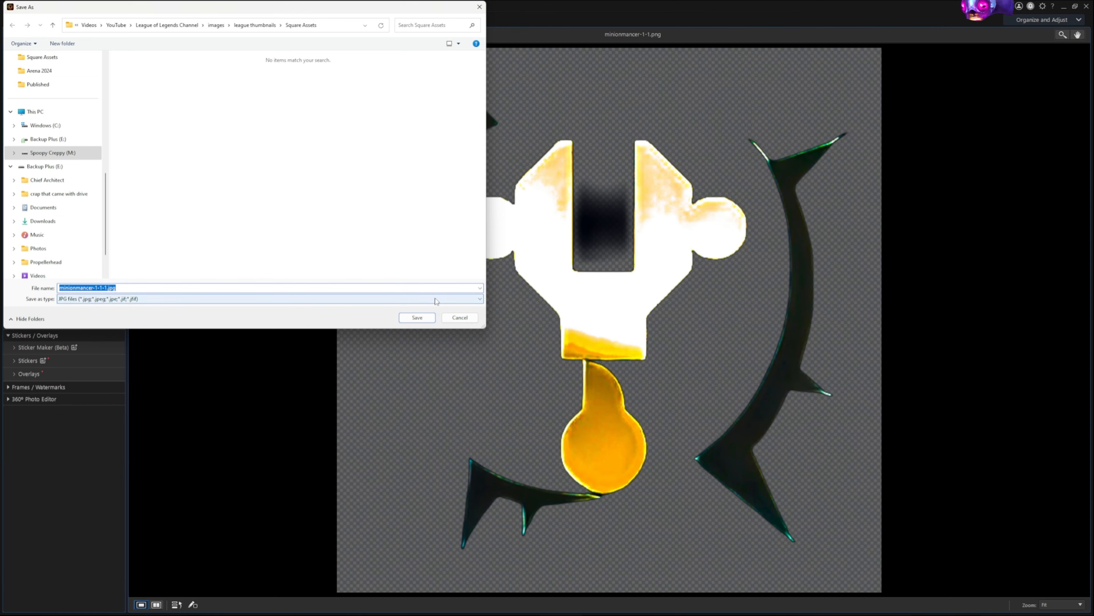
left_click(431, 299)
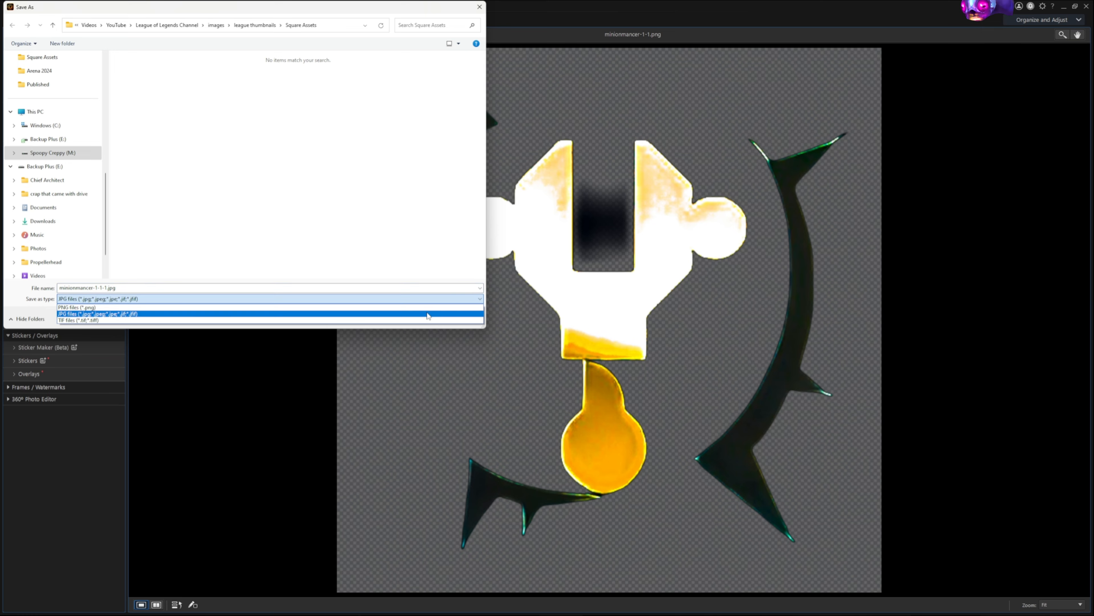
left_click(431, 309)
left_click(416, 317)
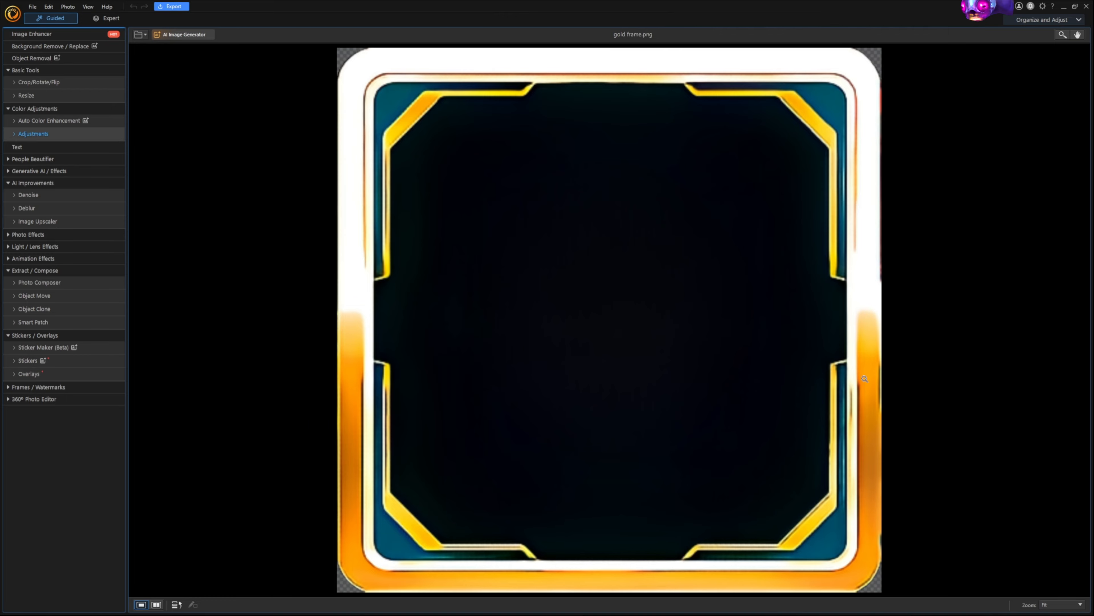
Add minionmancer-1-1-1.png as a layer over the gold frame, scale it down and center it horizontally in the frame's upper part.
left_click(99, 19)
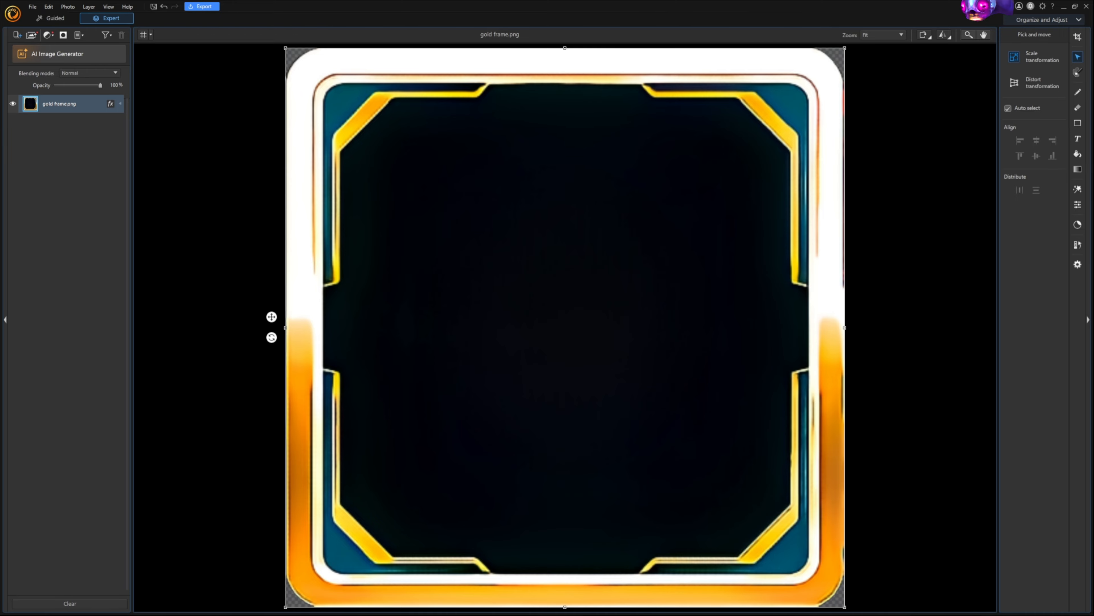
left_click_drag(1092, 390, 725, 335)
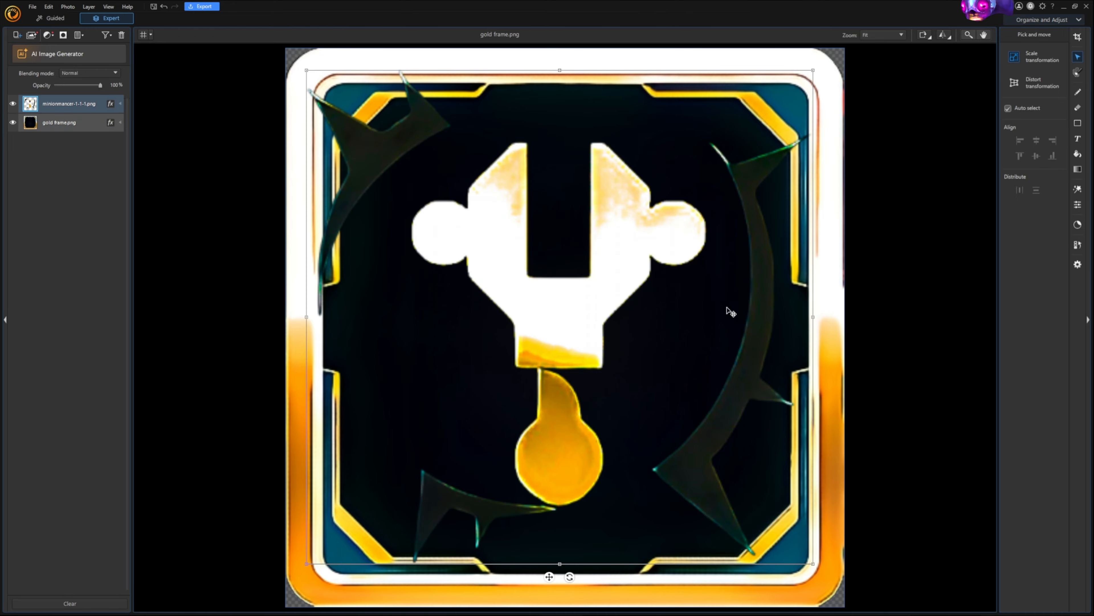
left_click_drag(812, 563, 652, 408)
left_click_drag(468, 421, 552, 451)
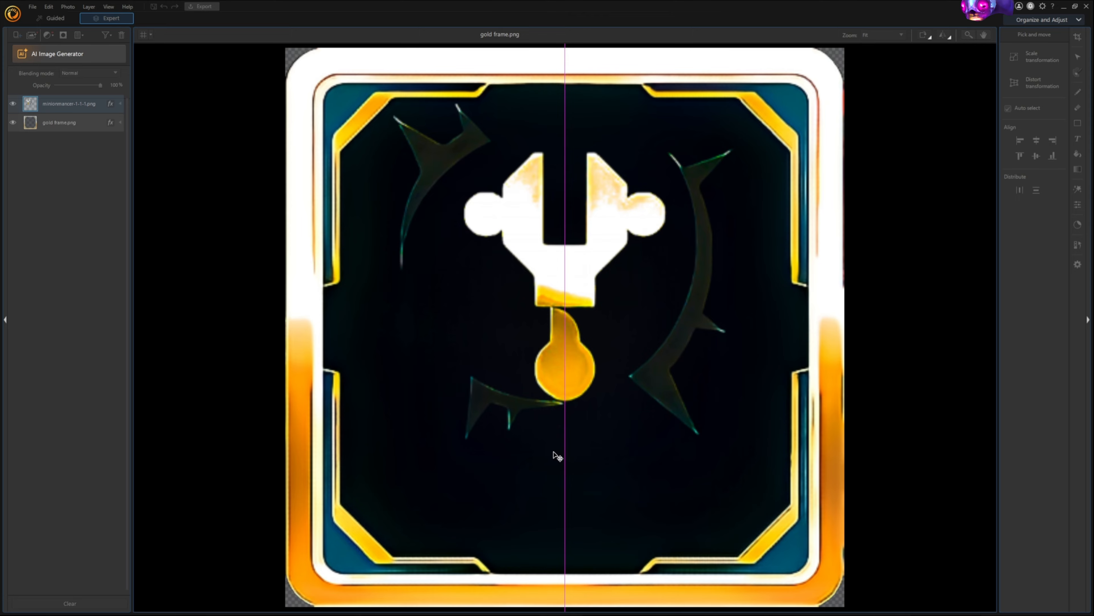
left_click_drag(557, 456, 556, 455)
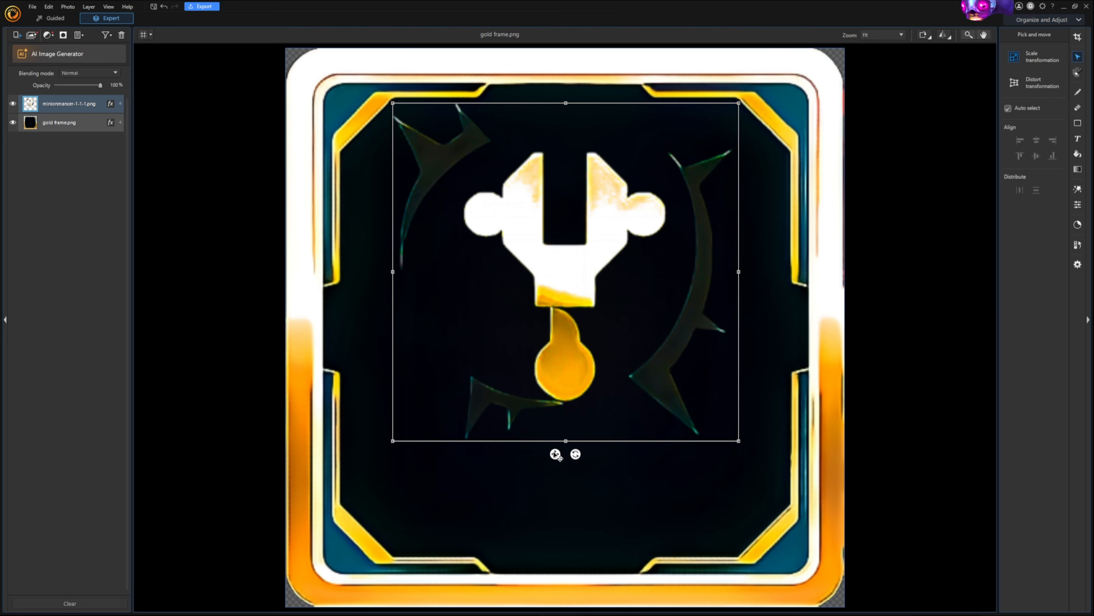
left_click(884, 296)
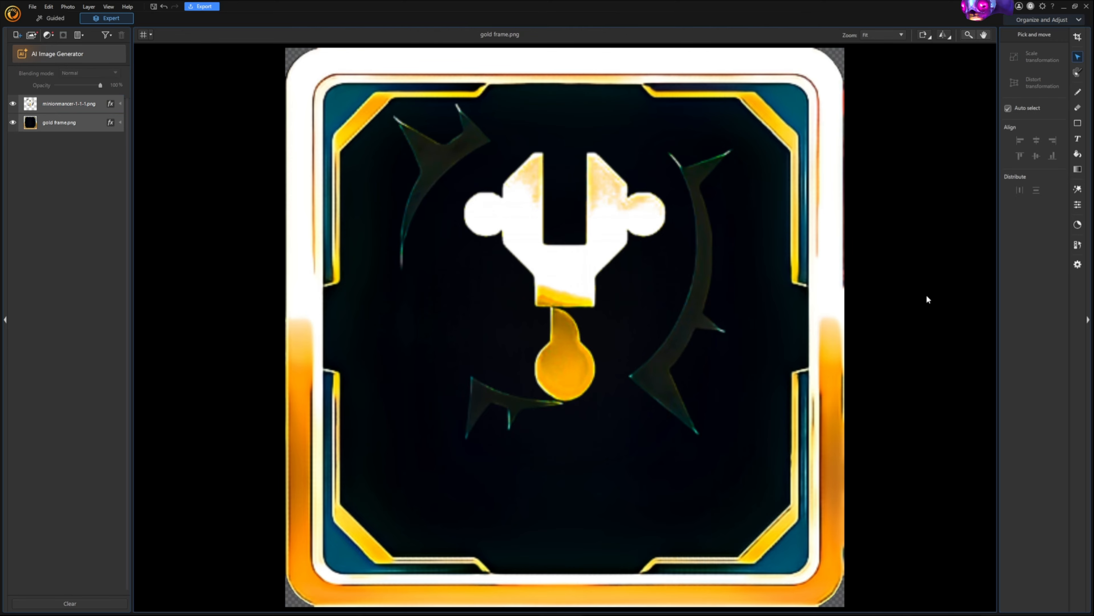
Add a plain text box to the card and look through the available fonts, keeping Acme.
left_click(49, 18)
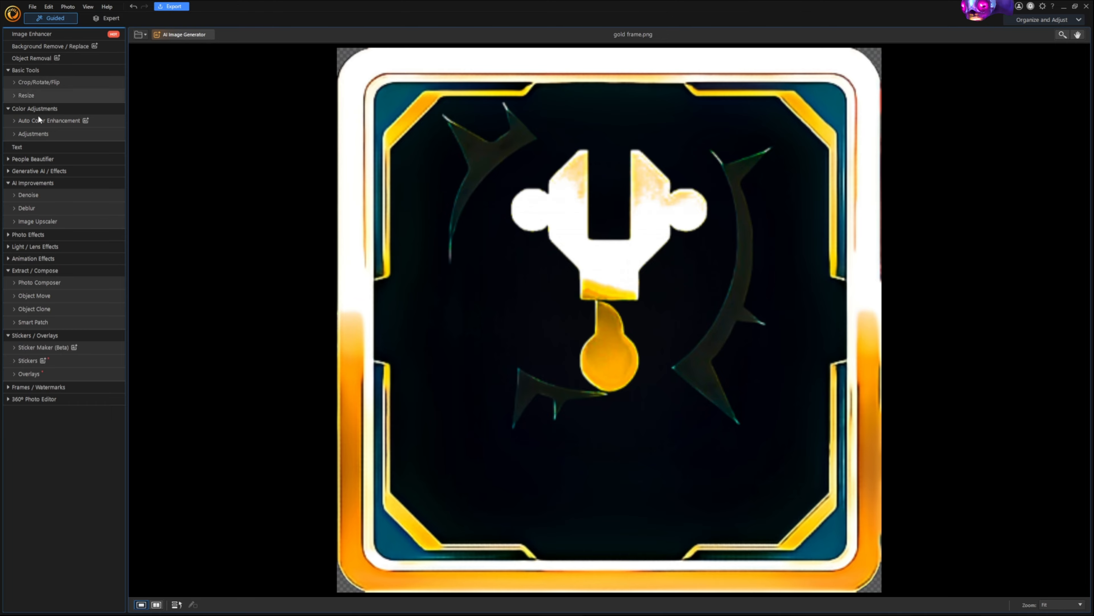
left_click(28, 145)
left_click(33, 66)
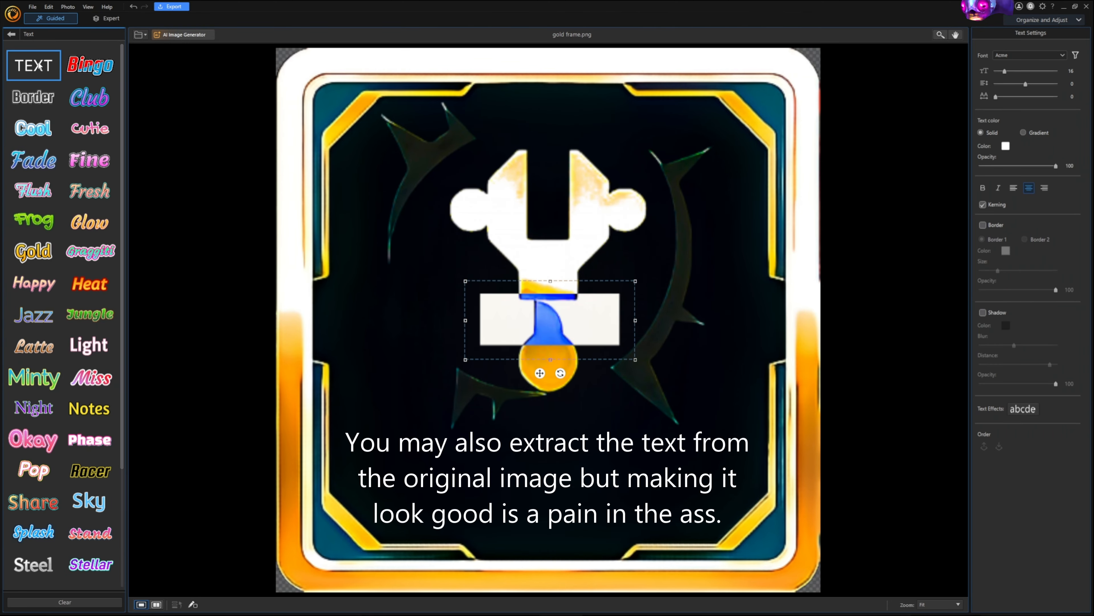
left_click(1029, 56)
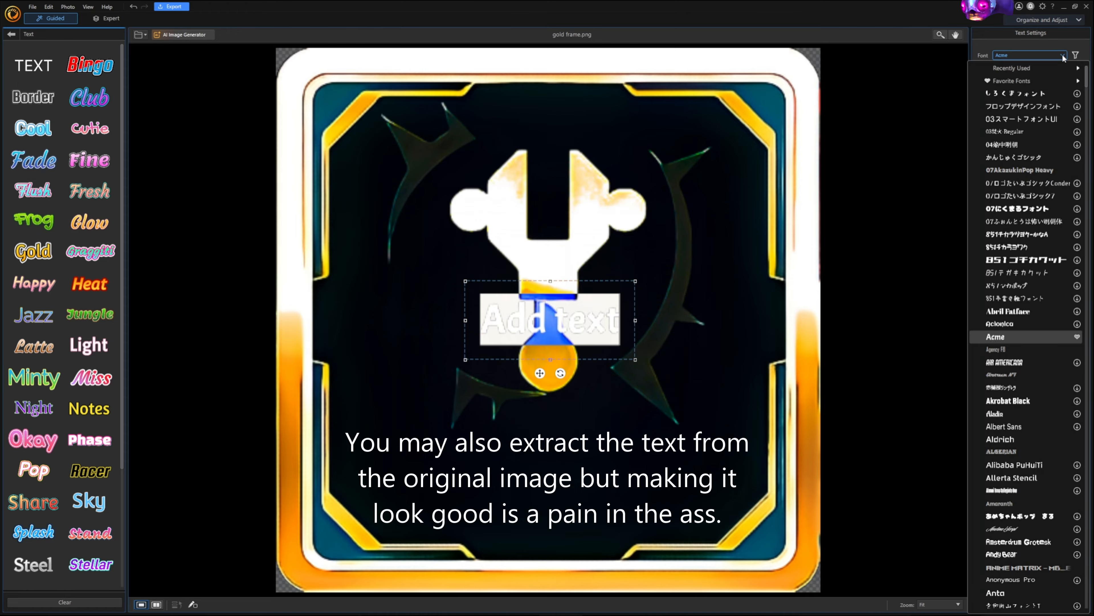
left_click_drag(1089, 99, 1079, 65)
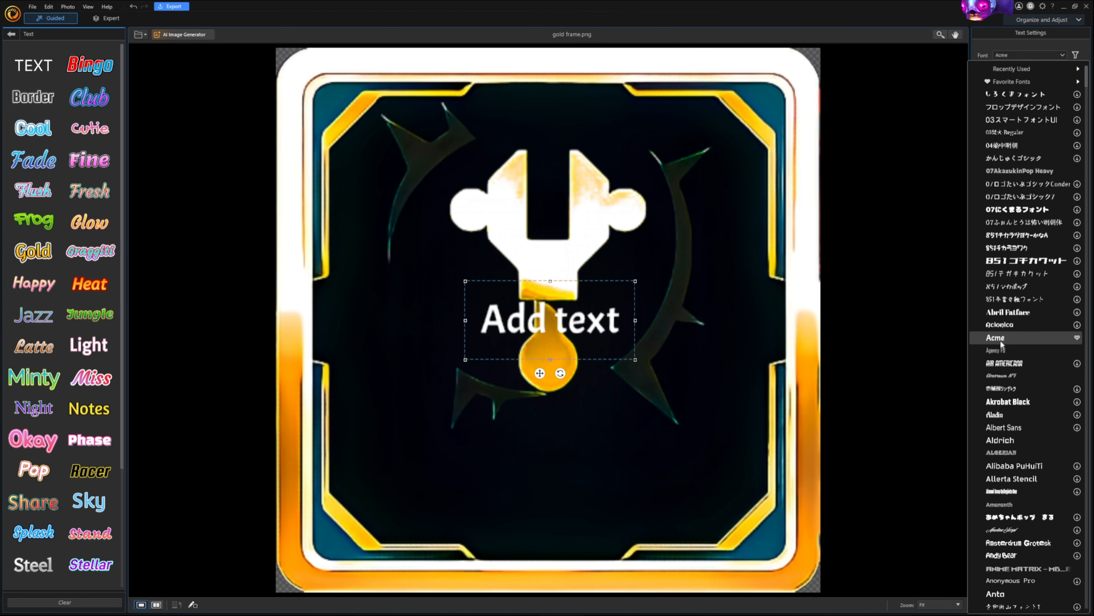
left_click(594, 323)
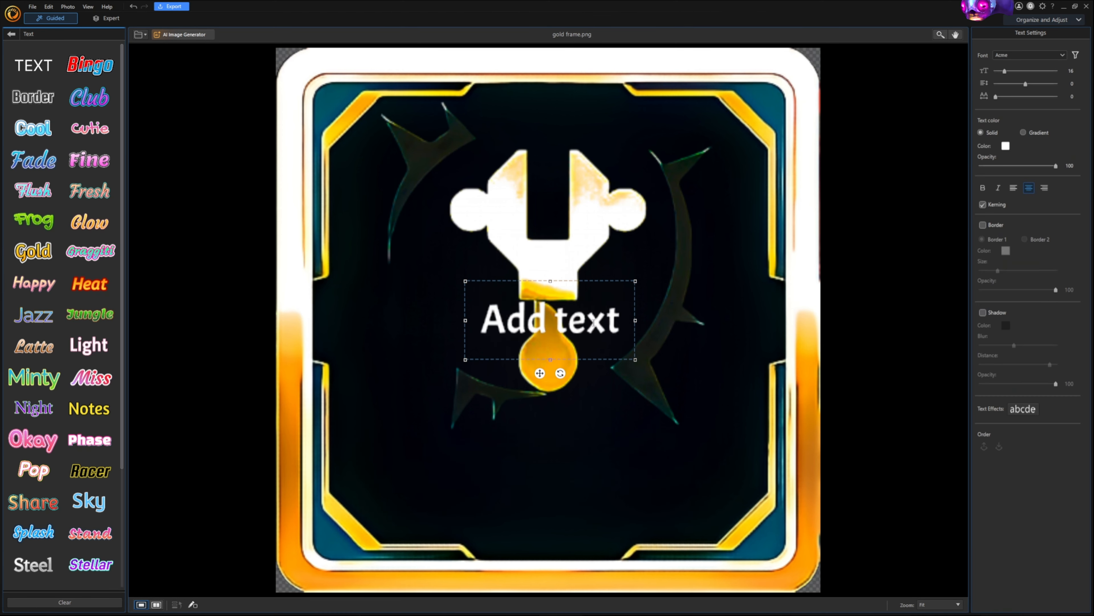
Replace the placeholder text with "Minionmancer", widen its box to fit one line and center it on the card.
left_click(593, 322)
key("ctrl+a")
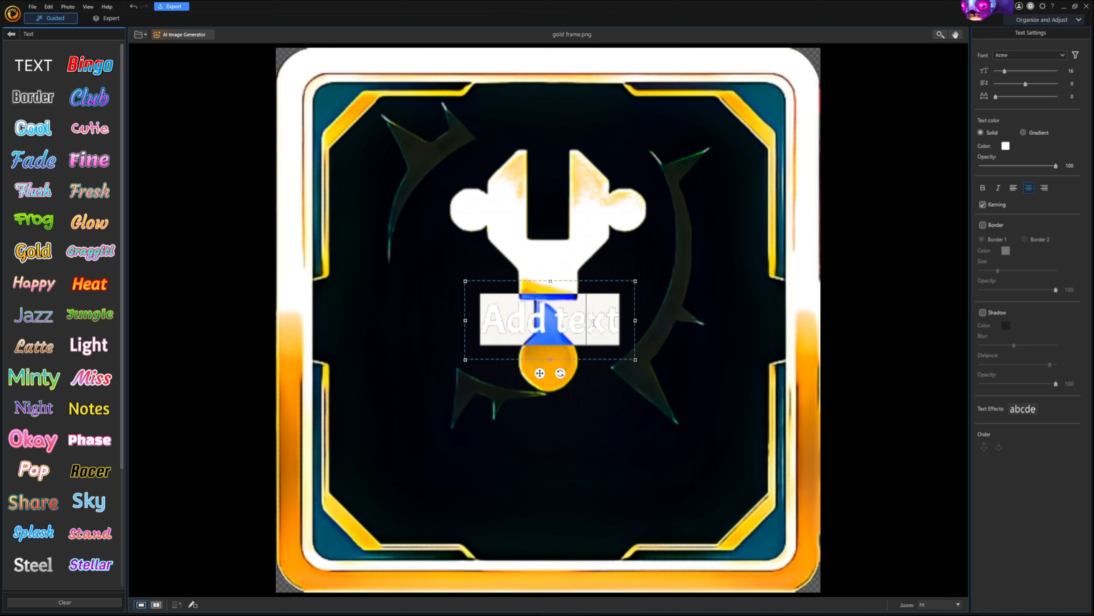
type("Minion")
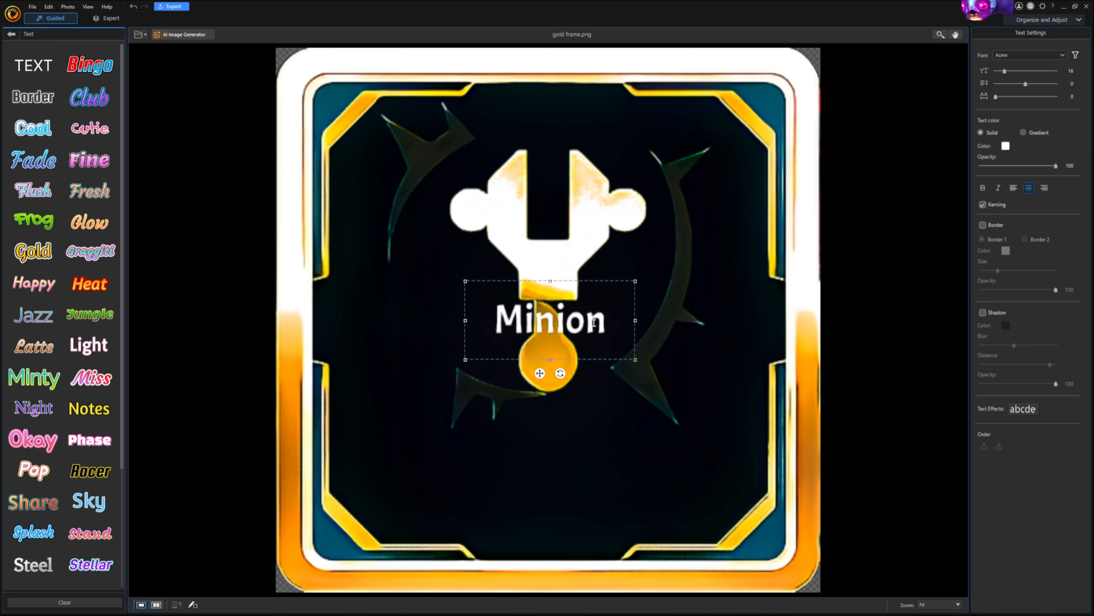
key("Return")
type("mancer")
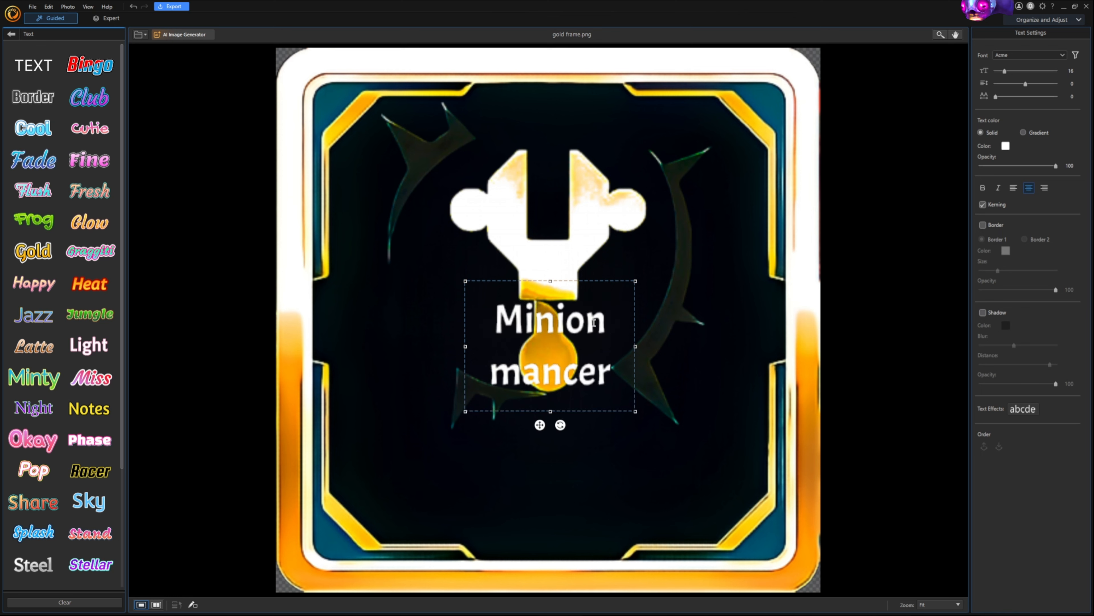
left_click_drag(636, 347, 1021, 345)
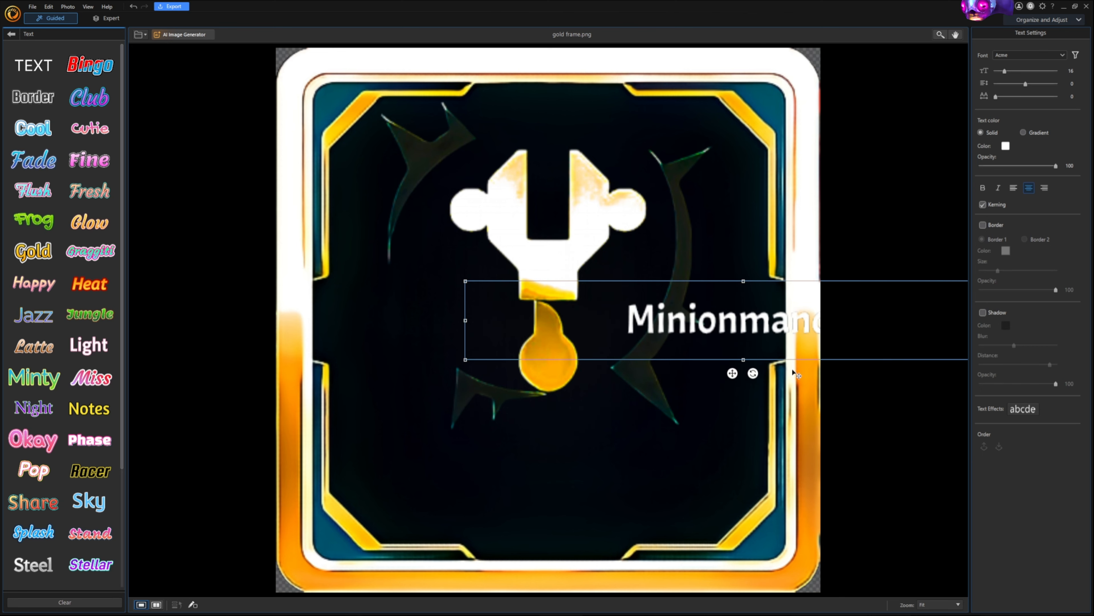
left_click_drag(733, 374, 530, 387)
Make the Minionmancer title bold at size 28 and position it just below the icon.
double_click(545, 338)
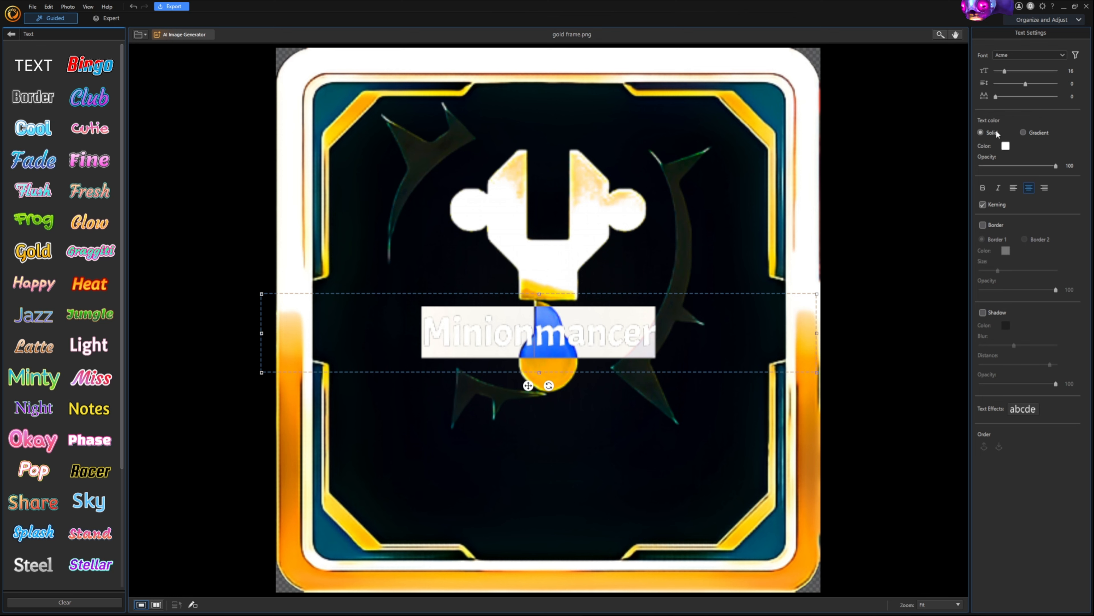
left_click(983, 187)
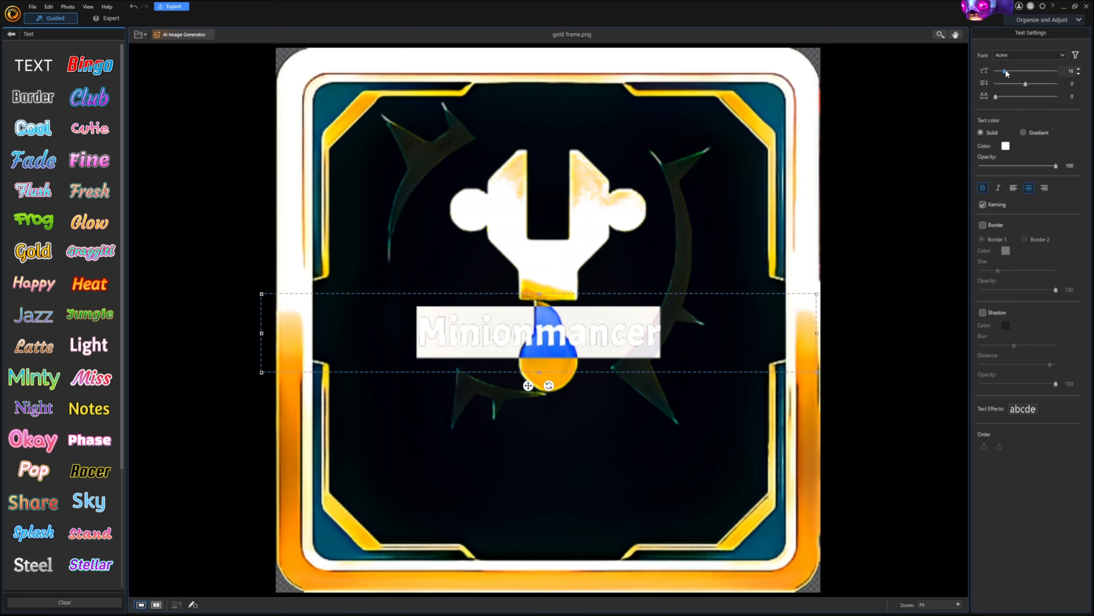
left_click_drag(1004, 71, 1013, 73)
left_click_drag(528, 425, 538, 480)
left_click(595, 506)
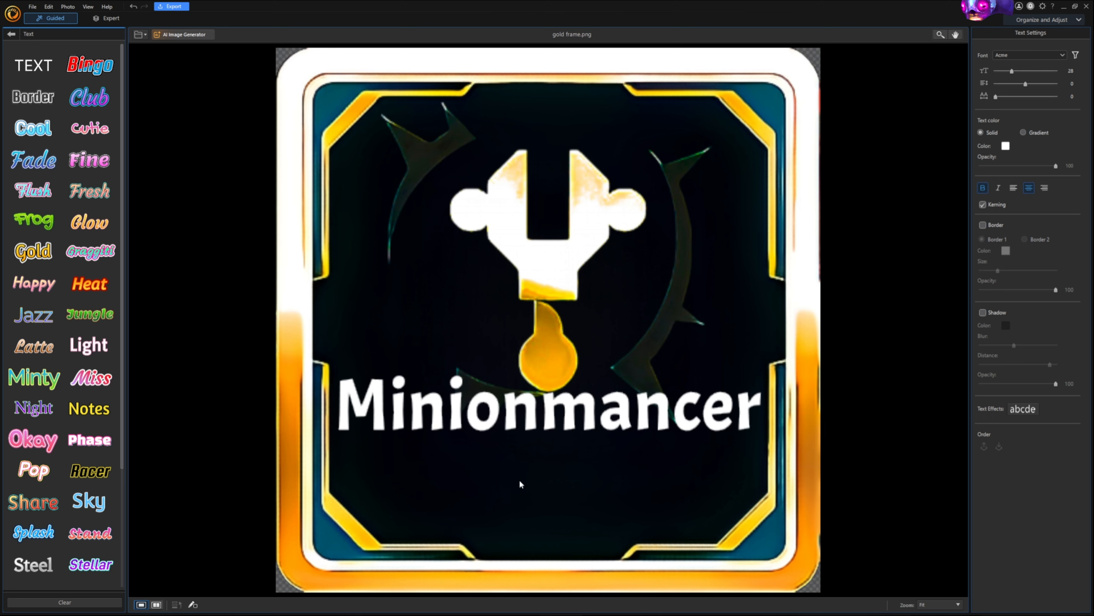
Add a second plain text box to the card reading "Big minions!".
left_click(40, 66)
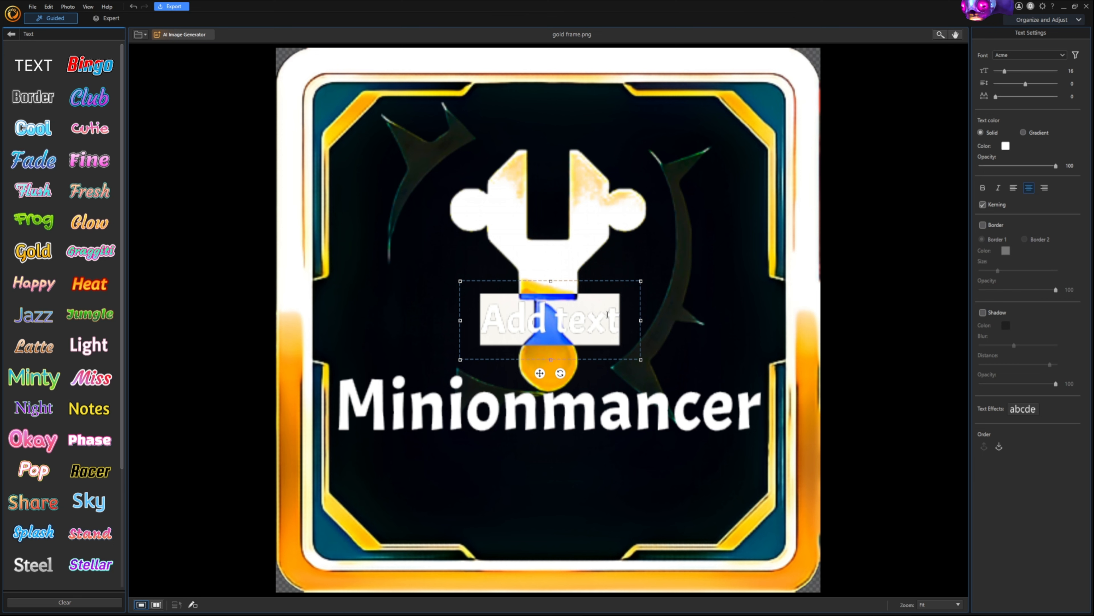
type("Big m")
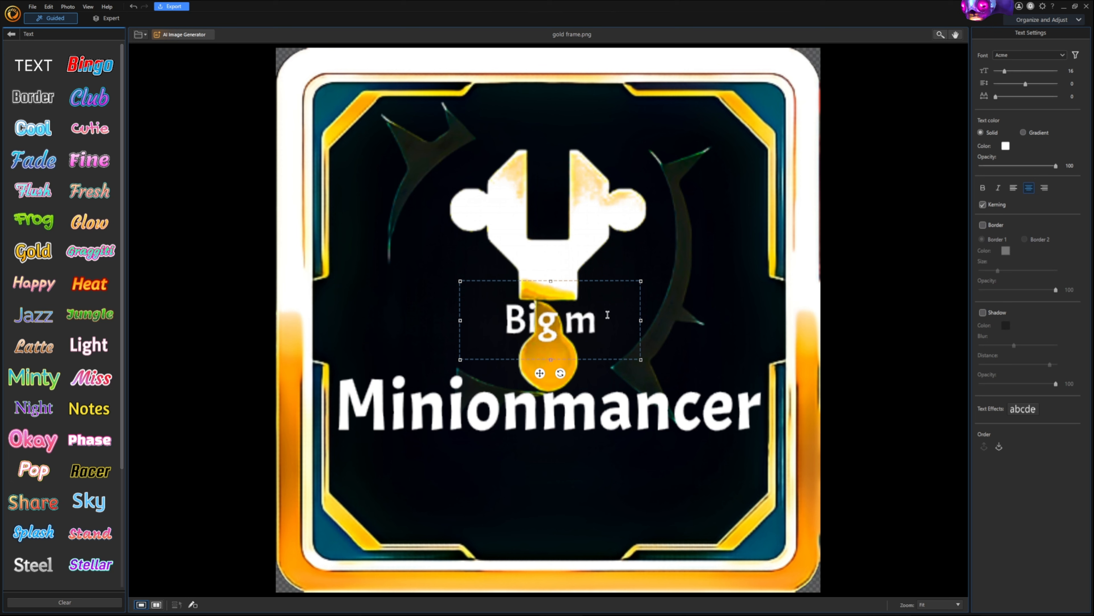
type("inions!")
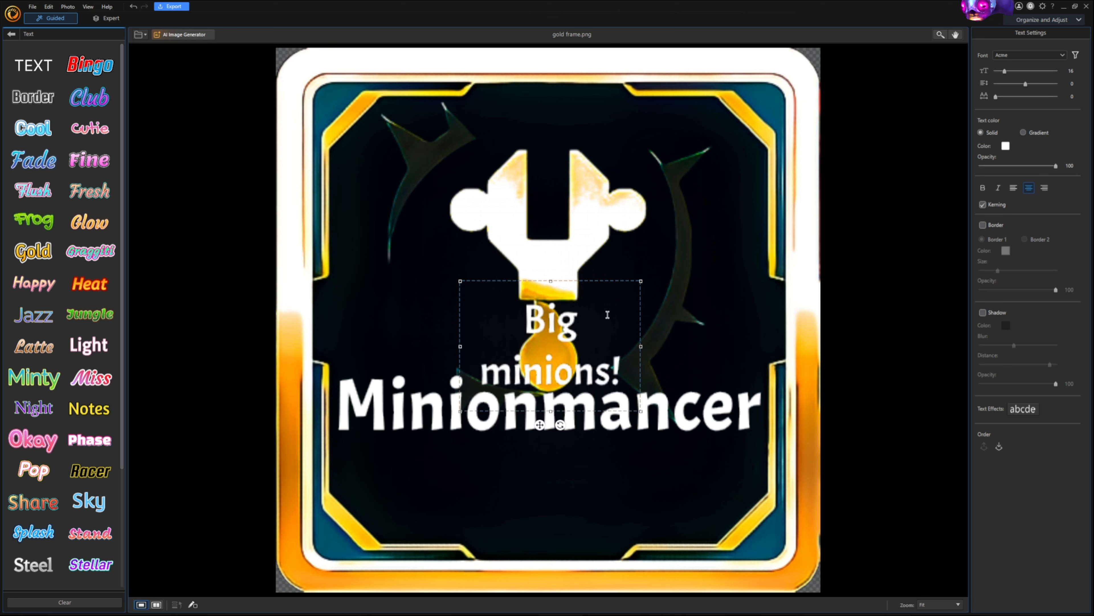
Widen the "Big minions!" text box to fit one line and center it below the Minionmancer title.
left_click(648, 350)
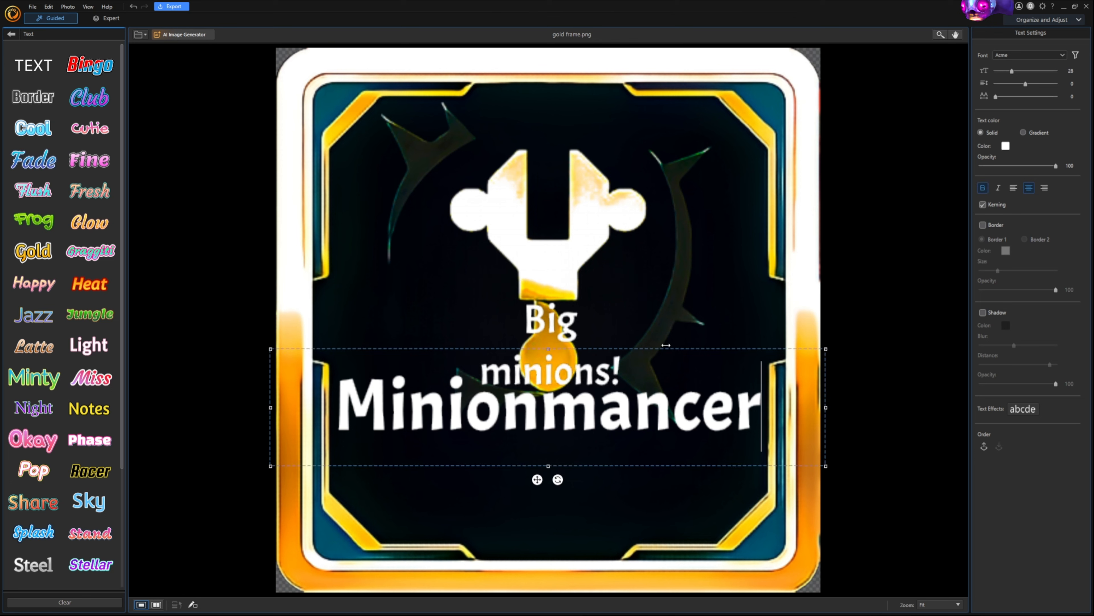
left_click(637, 347)
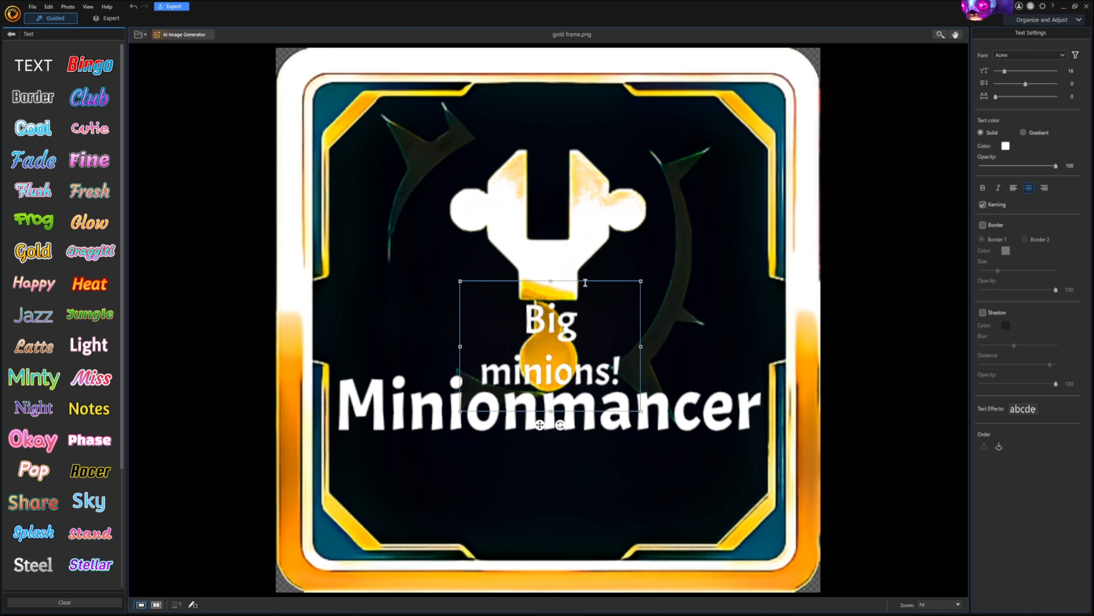
left_click_drag(606, 284, 679, 190)
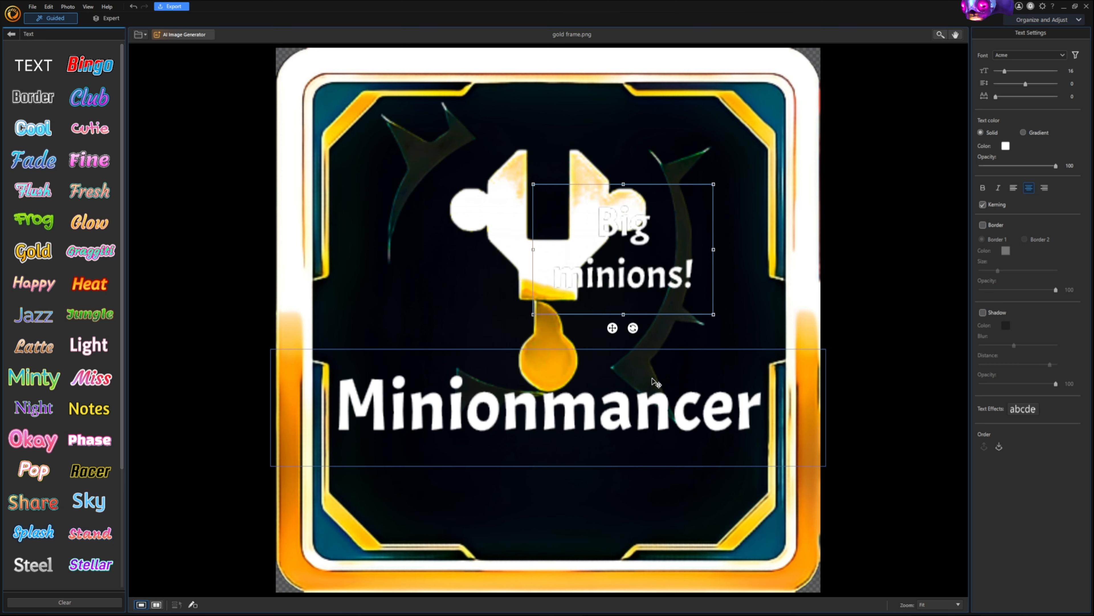
left_click_drag(714, 249, 836, 244)
left_click_drag(672, 276, 541, 541)
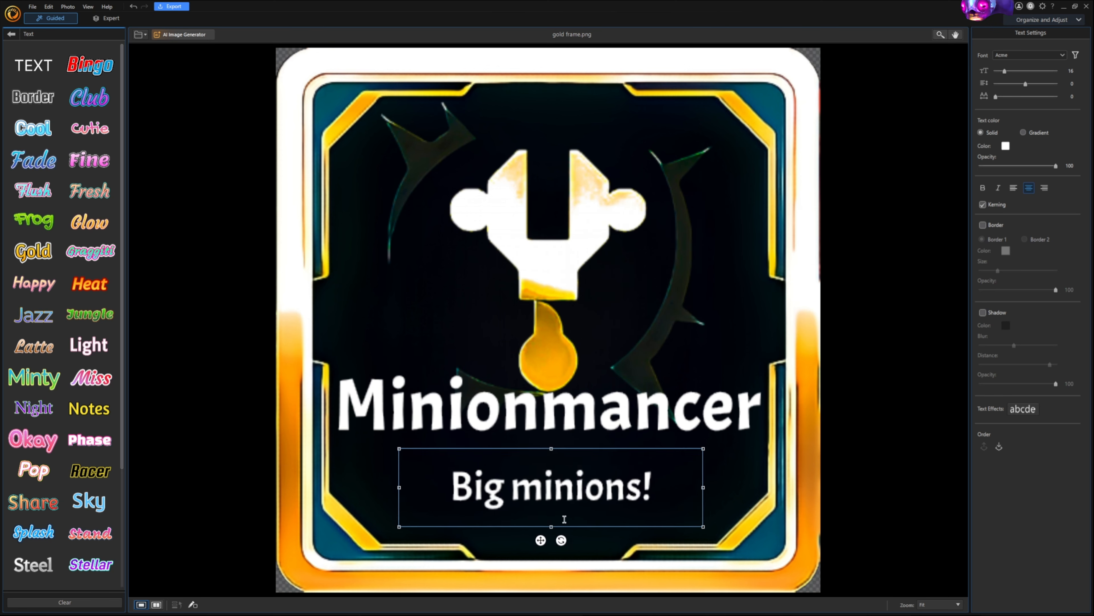
Set the "Big minions!" text to size 22, move it up closer beneath the title, and deselect it.
double_click(584, 497)
left_click_drag(1005, 71, 1009, 74)
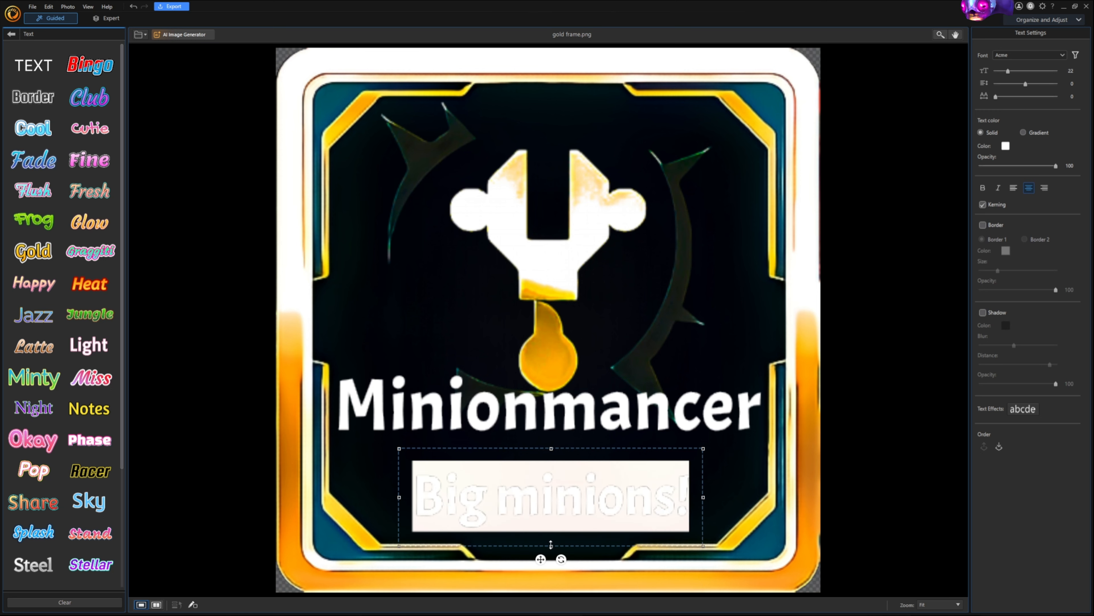
mouse_move(541, 559)
left_mouse_down()
mouse_move(546, 538)
mouse_move(556, 541)
mouse_move(540, 541)
left_mouse_up()
left_click(620, 544)
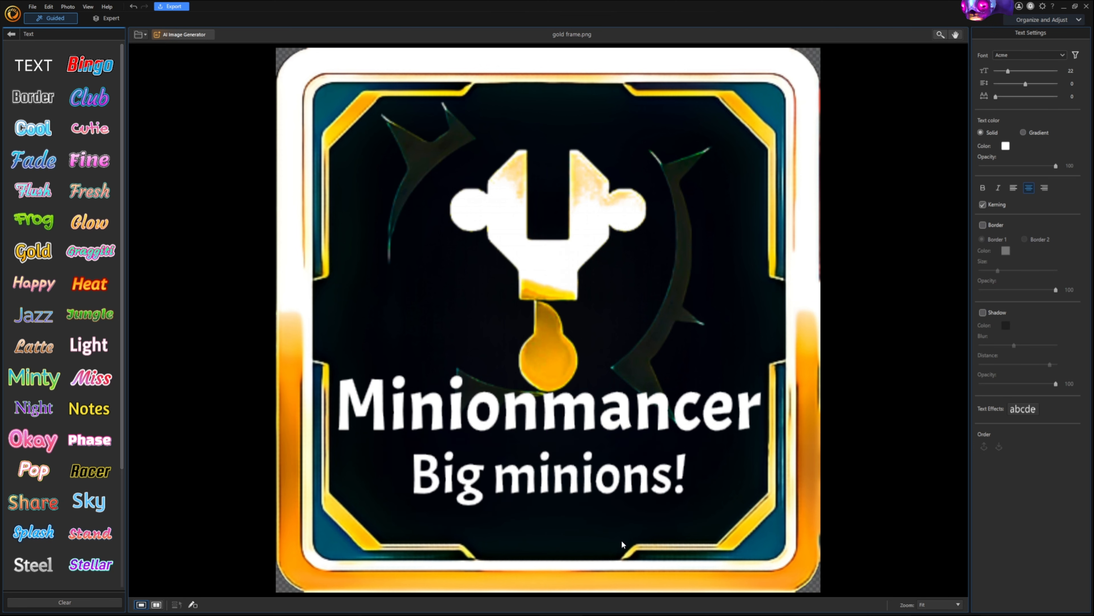